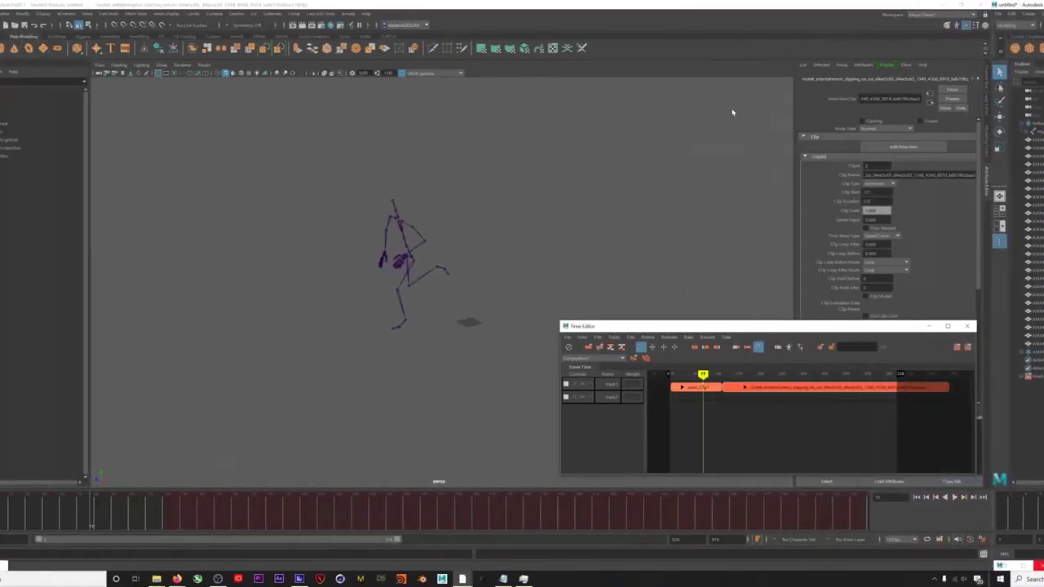
- Slide the trimmed slipping clip against the first clip and relocate it to match on LeftFoot
{"action": "left_click", "coordinate": [918, 388]}
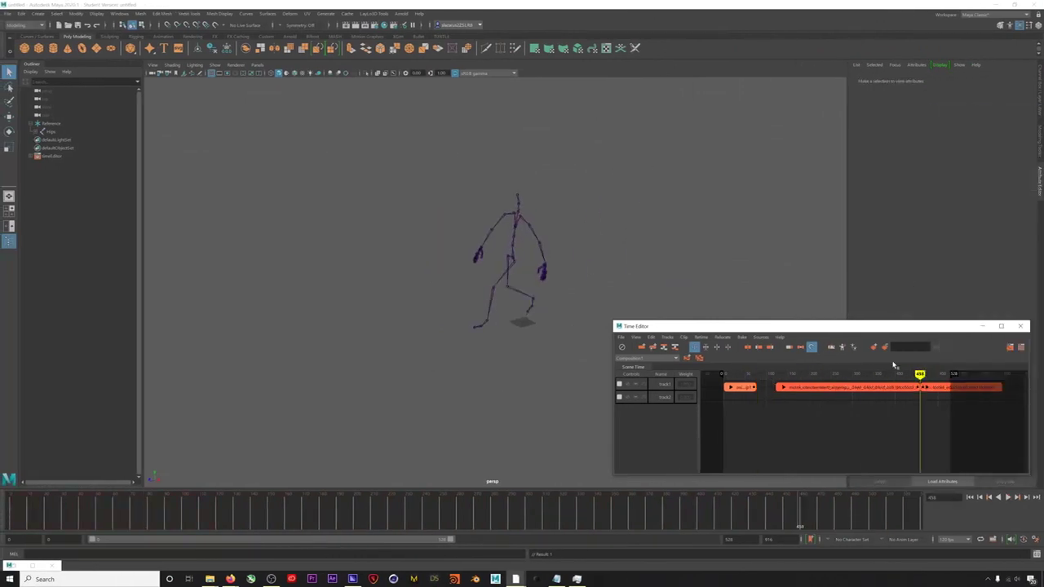
{"action": "left_click_drag", "start_coordinate": [920, 387], "coordinate": [767, 388]}
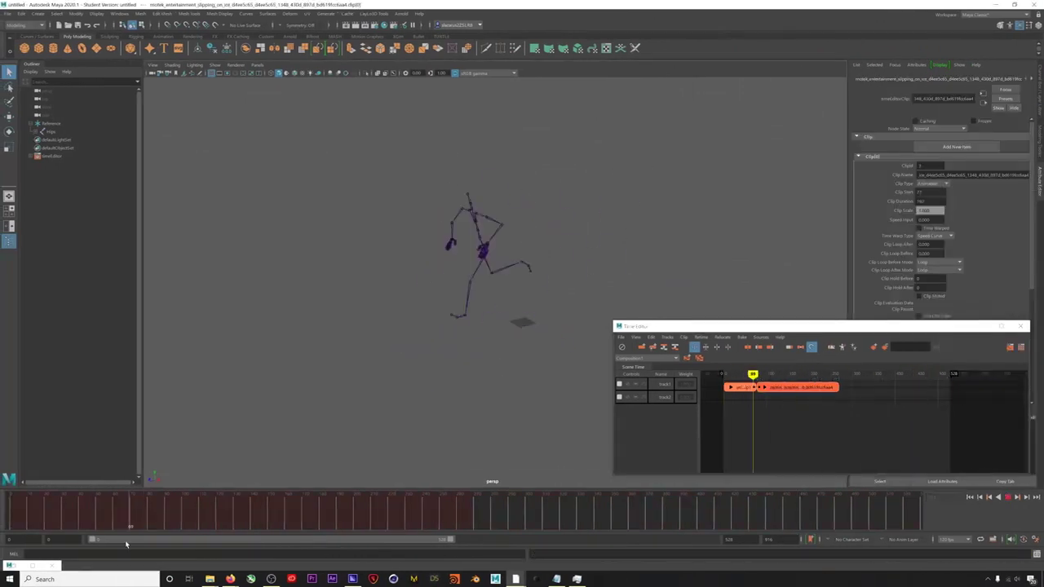
{"action": "right_click", "coordinate": [737, 388]}
{"action": "mouse_move", "coordinate": [759, 346]}
{"action": "left_click", "coordinate": [869, 349]}
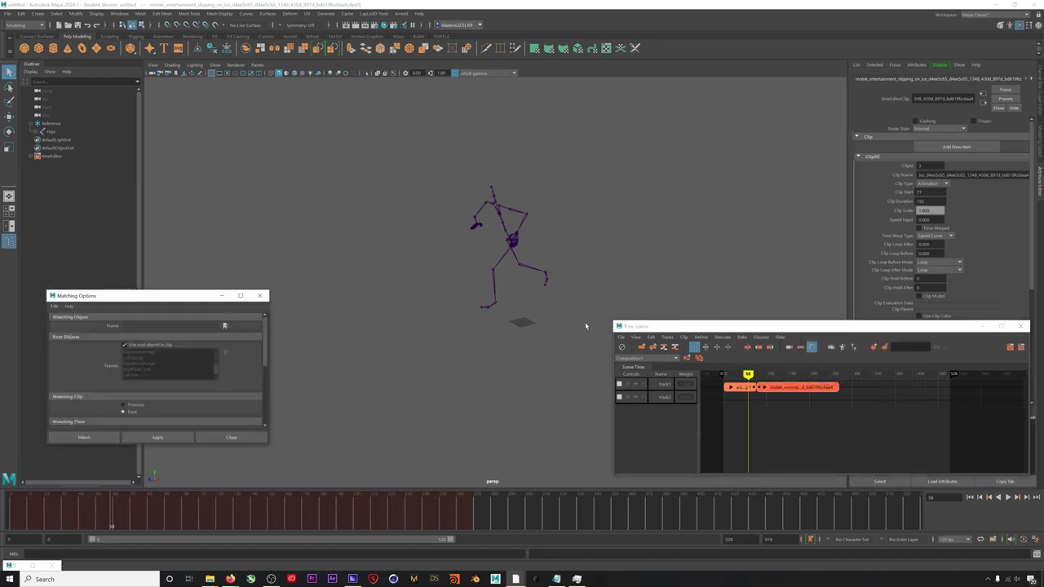
{"action": "left_click", "coordinate": [227, 326]}
{"action": "scroll", "coordinate": [131, 365], "scroll_direction": "down", "scroll_amount": 3}
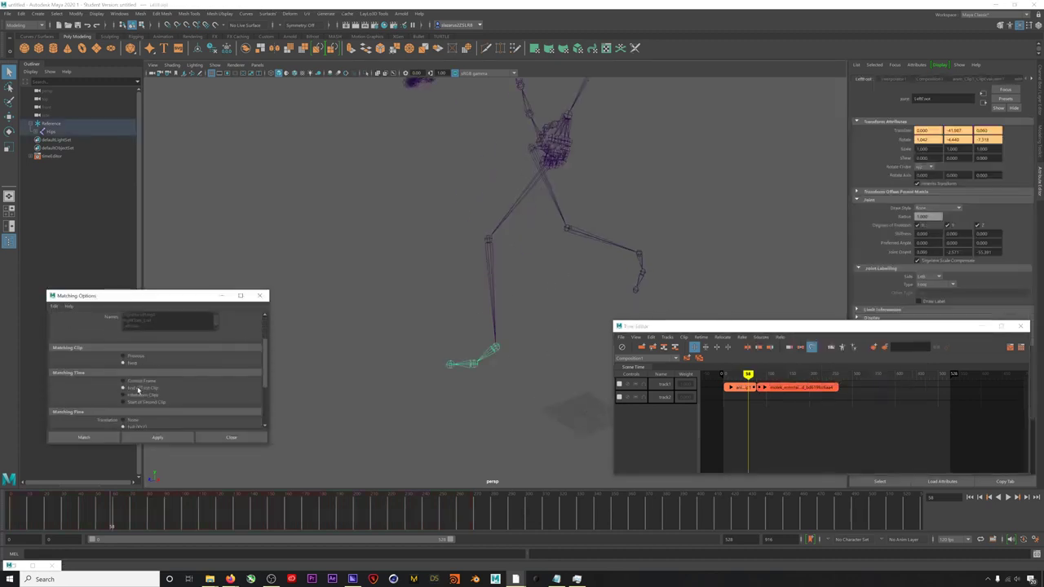
{"action": "left_click", "coordinate": [90, 437]}
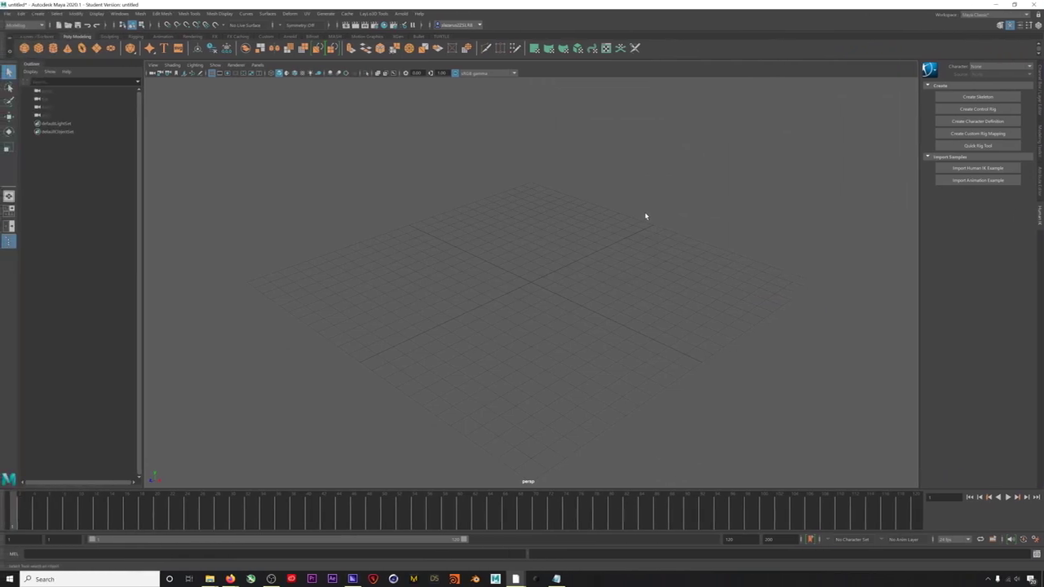
- Open the Motion Library from the Animation Editors menu
{"action": "left_click", "coordinate": [119, 13]}
{"action": "mouse_move", "coordinate": [153, 62]}
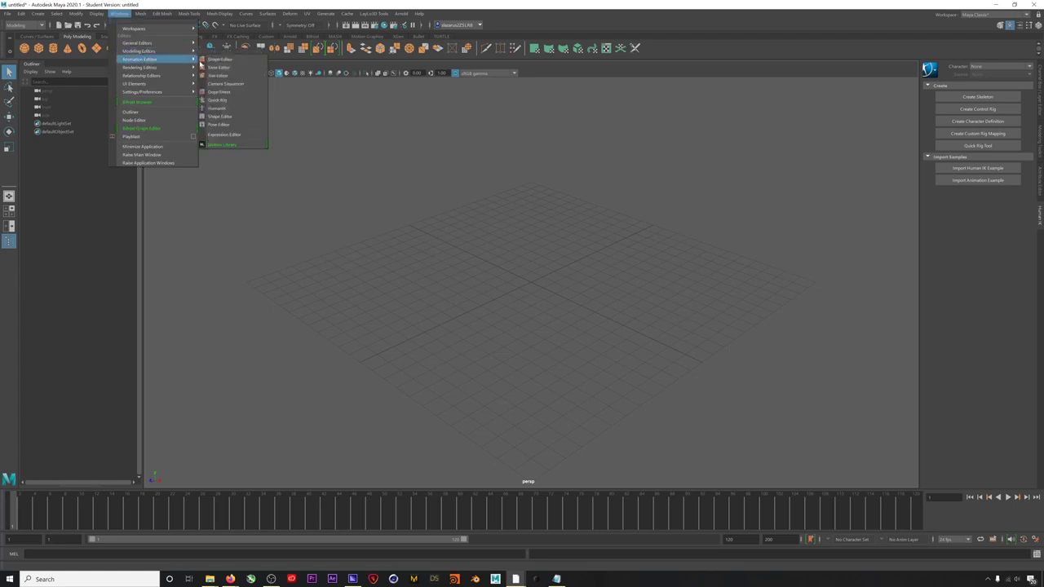
{"action": "left_click", "coordinate": [221, 145]}
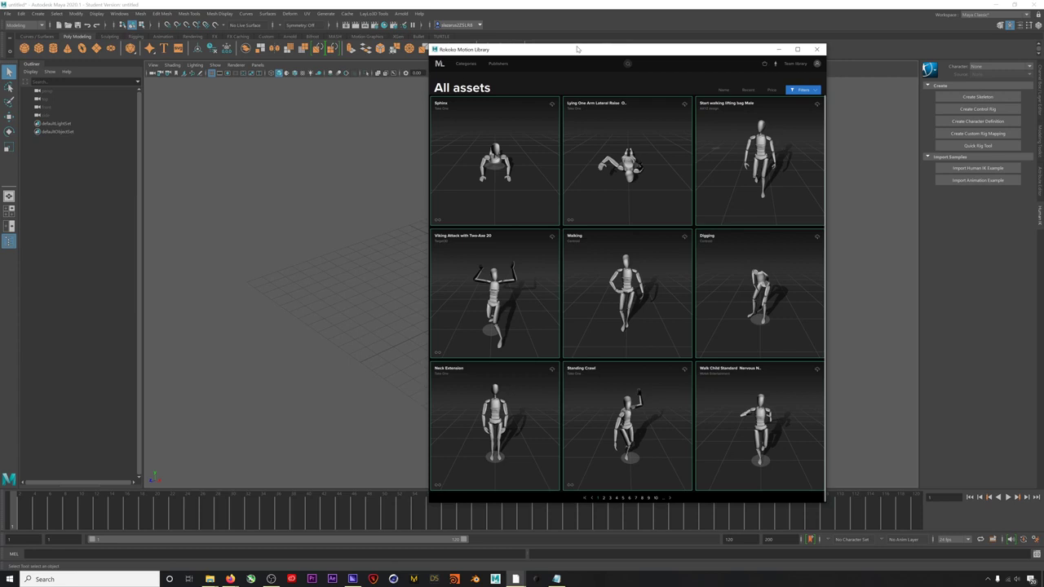
- Open Breakdance Powermoves #11 from the Team library and pause its preview
{"action": "left_click", "coordinate": [794, 64]}
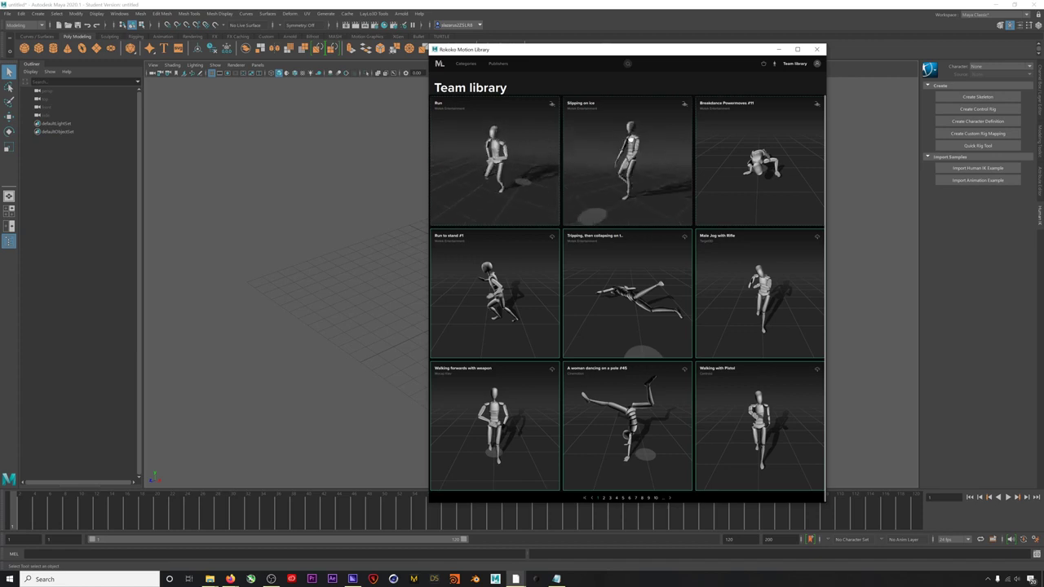
{"action": "left_click", "coordinate": [776, 157]}
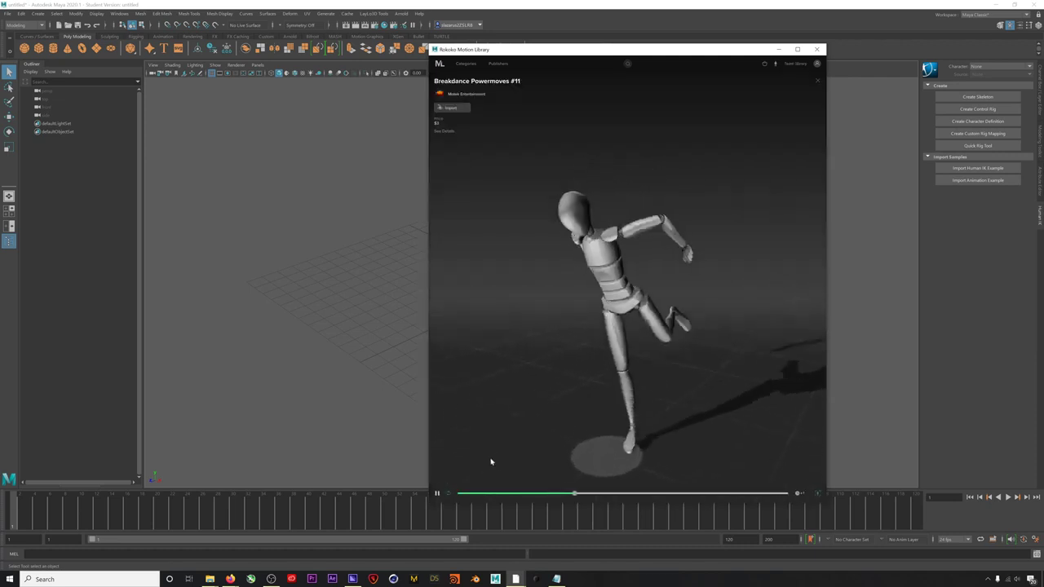
{"action": "left_click", "coordinate": [436, 495]}
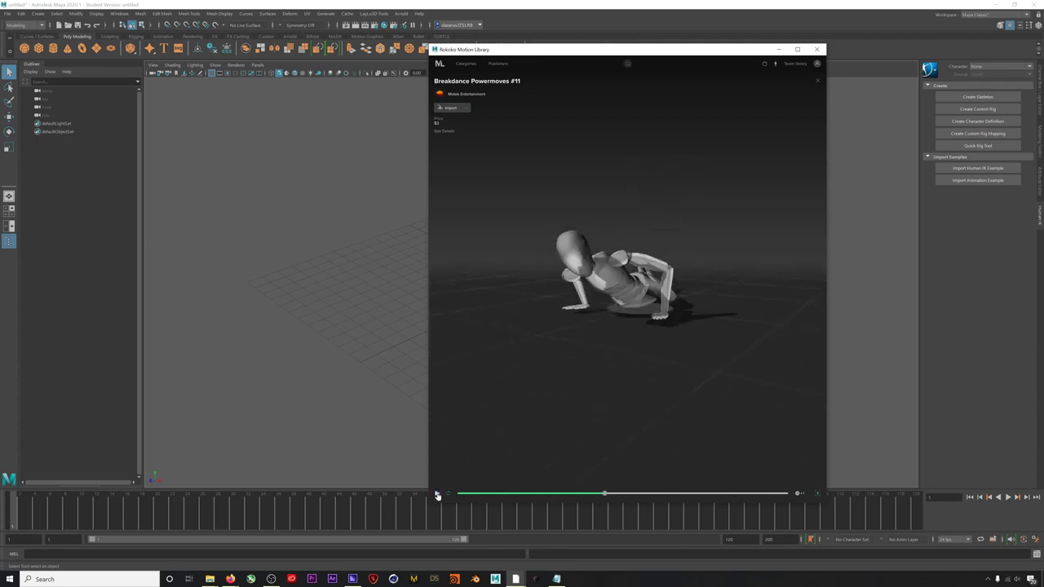
- Import Breakdance Powermoves #11, close the library, and show the HumanIK Definition tab
{"action": "left_click", "coordinate": [451, 109]}
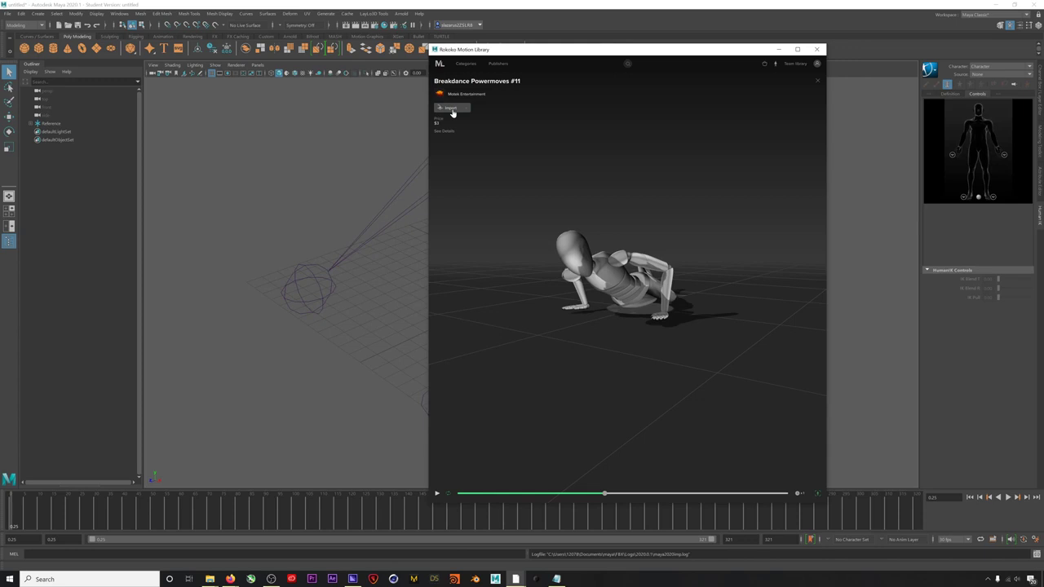
{"action": "left_click", "coordinate": [818, 83]}
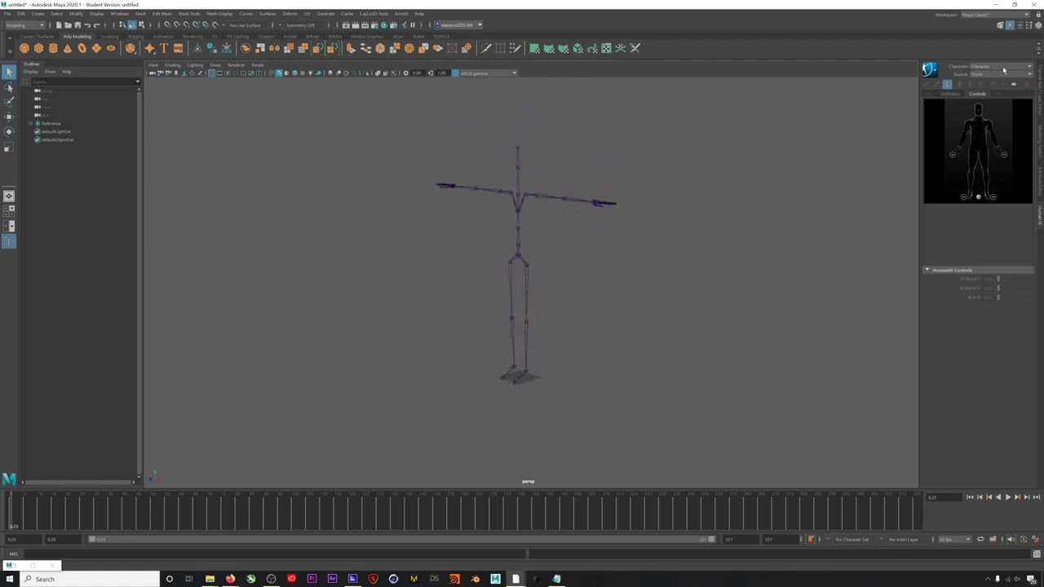
{"action": "left_click", "coordinate": [955, 95]}
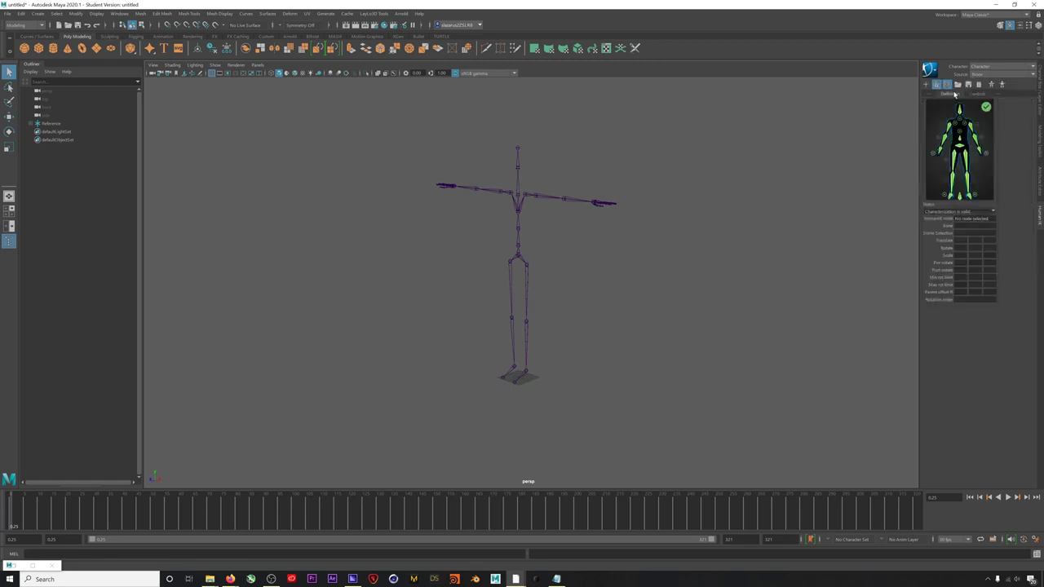
- Play, stop and scrub the 321-frame breakdance animation to check it
{"action": "left_click", "coordinate": [1009, 497]}
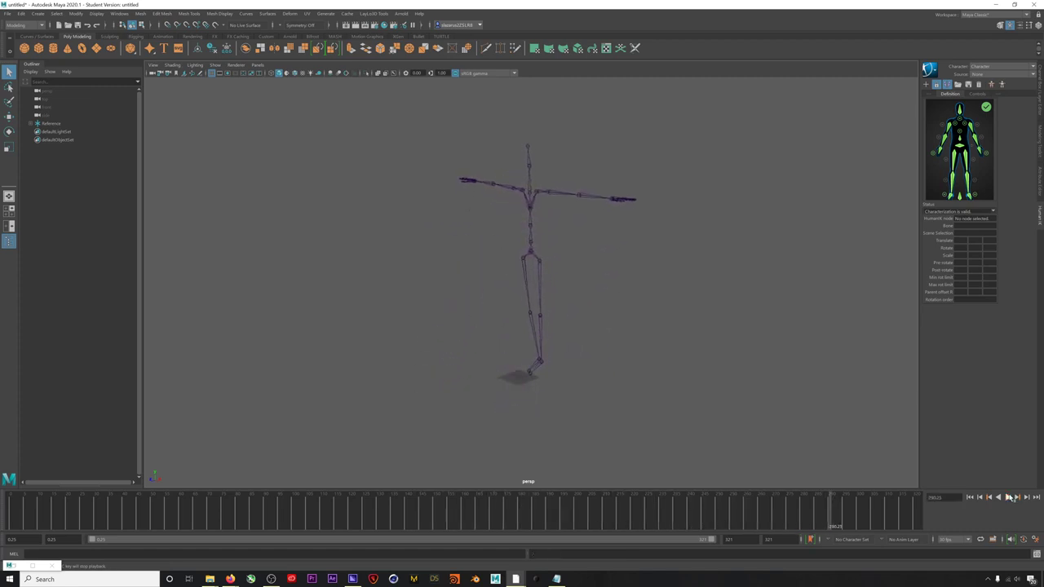
{"action": "left_click", "coordinate": [1009, 497]}
{"action": "key", "text": "alt+v"}
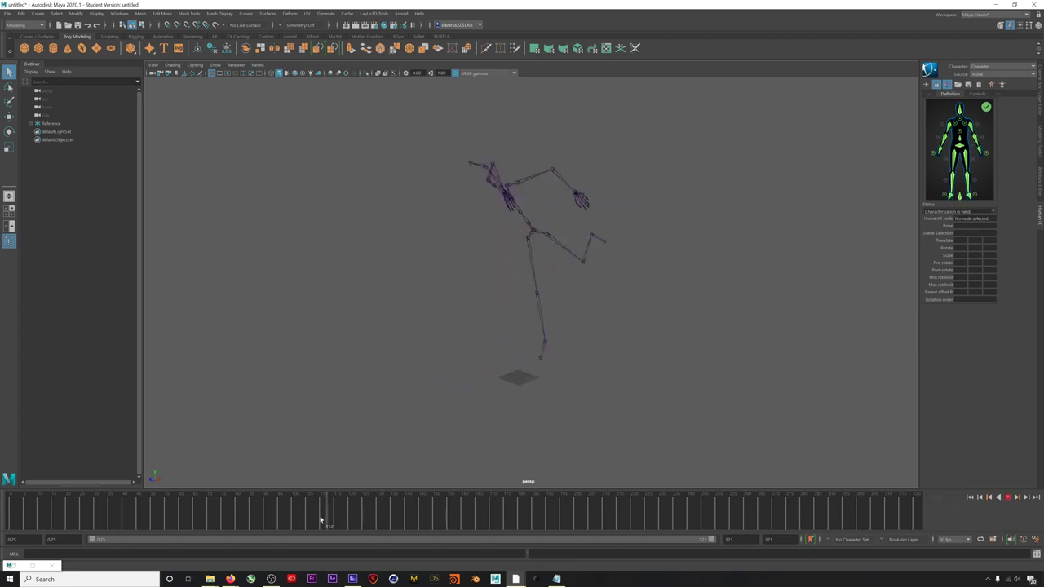
{"action": "left_click_drag", "start_coordinate": [102, 531], "coordinate": [304, 575]}
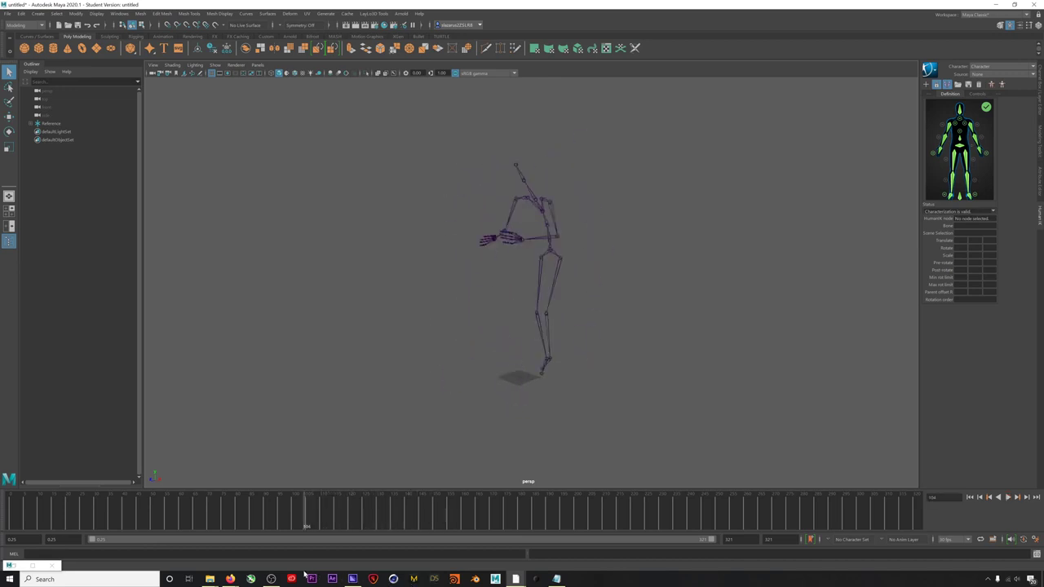
- Rewind to the first frame and open the Time Editor window
{"action": "left_click", "coordinate": [970, 497]}
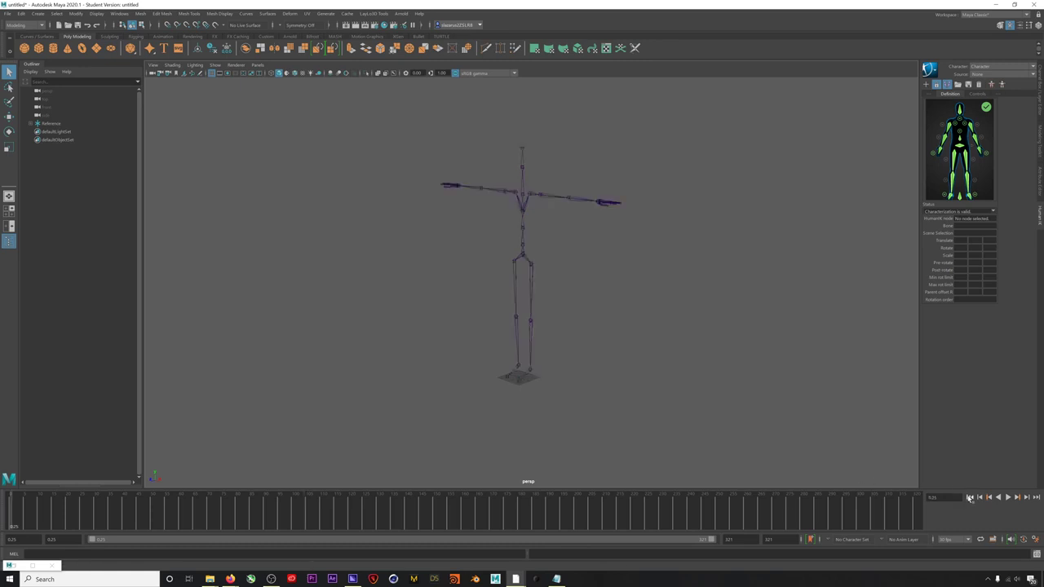
{"action": "left_click", "coordinate": [119, 13]}
{"action": "mouse_move", "coordinate": [141, 59]}
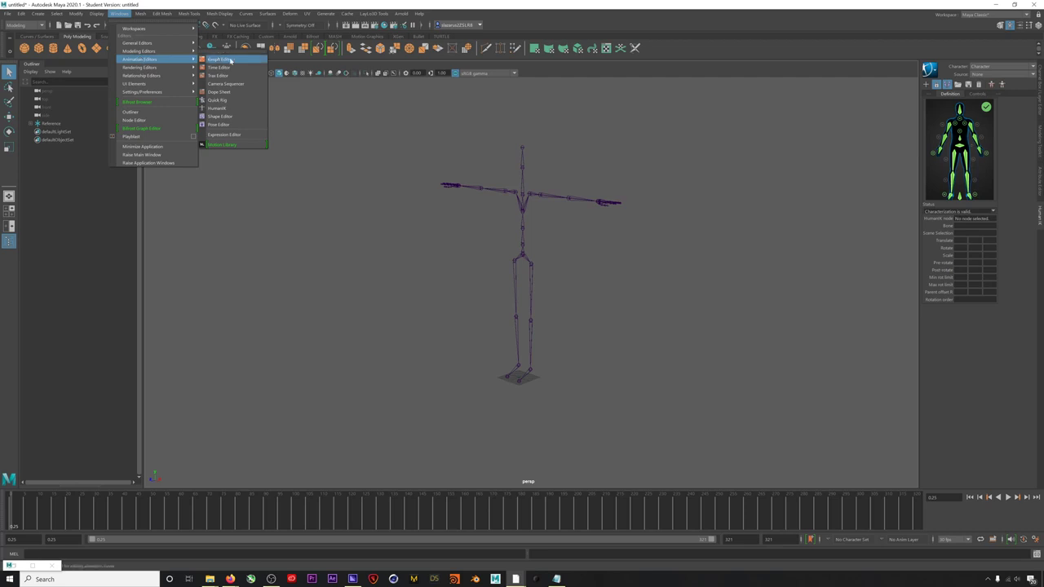
{"action": "left_click", "coordinate": [222, 68]}
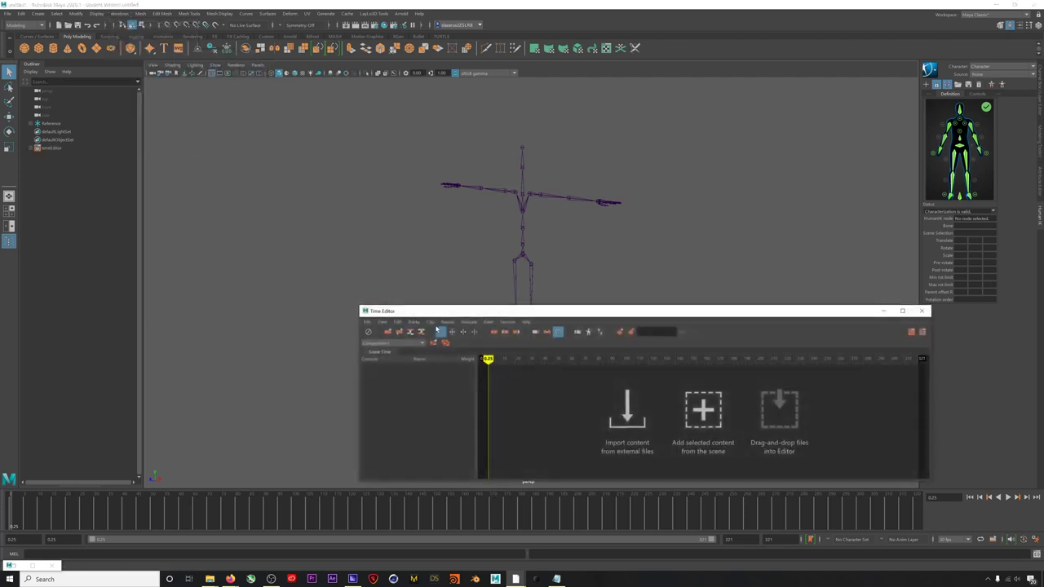
{"action": "left_click_drag", "start_coordinate": [447, 315], "coordinate": [544, 306]}
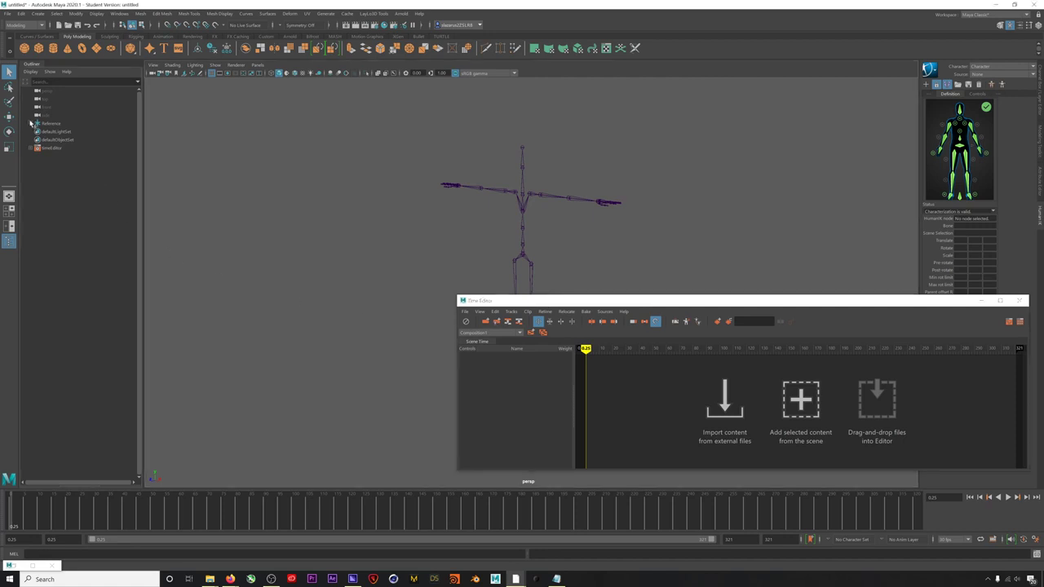
- Add the skeleton's Hips animation under Reference as anim_Clip1 on track1
{"action": "left_click", "coordinate": [30, 123]}
{"action": "left_click", "coordinate": [51, 132]}
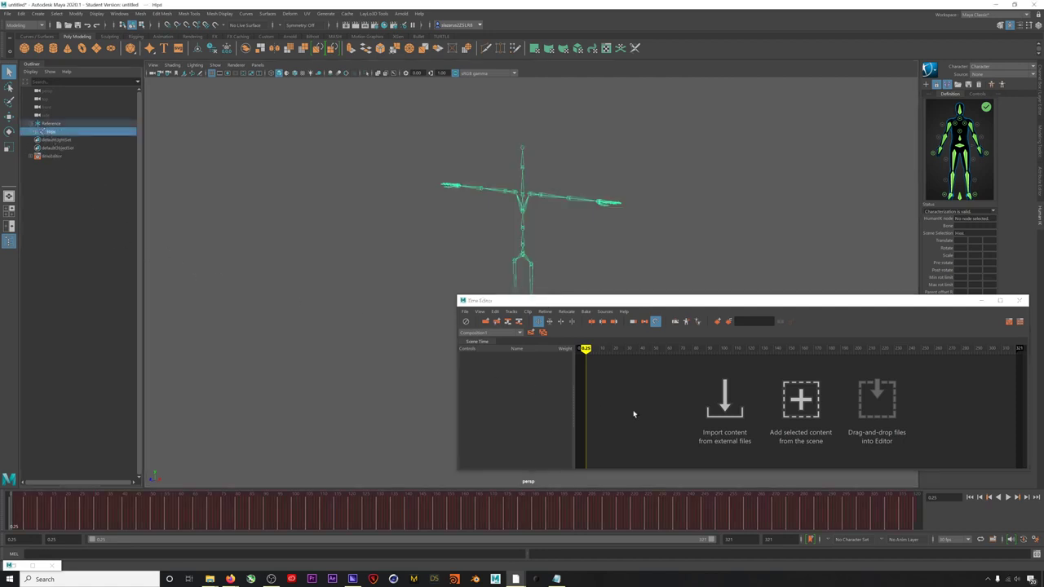
{"action": "left_click", "coordinate": [801, 400]}
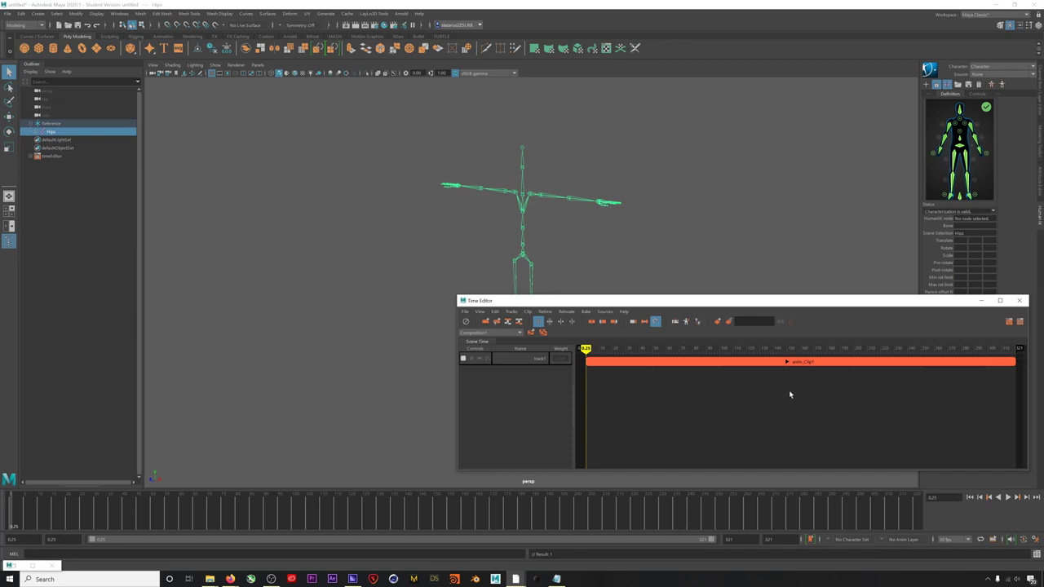
- Slide anim_Clip1 left so it starts slightly before the scene's first frame
{"action": "scroll", "coordinate": [789, 393], "scroll_direction": "down", "scroll_amount": 4}
{"action": "left_click_drag", "start_coordinate": [732, 353], "coordinate": [710, 356]}
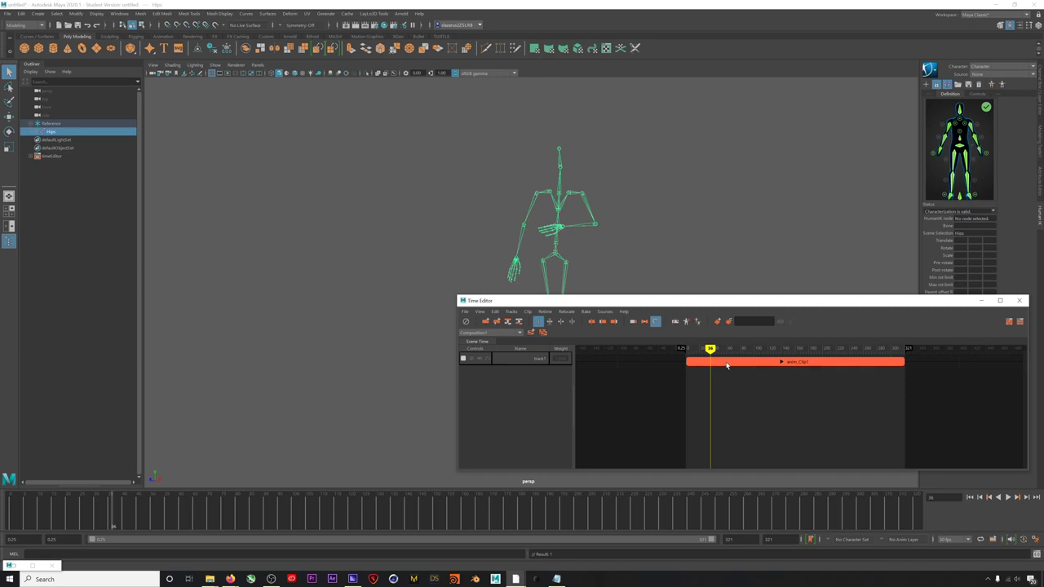
{"action": "mouse_move", "coordinate": [727, 365]}
{"action": "left_mouse_down"}
{"action": "mouse_move", "coordinate": [701, 357]}
{"action": "mouse_move", "coordinate": [732, 354]}
{"action": "mouse_move", "coordinate": [708, 355]}
{"action": "left_mouse_up"}
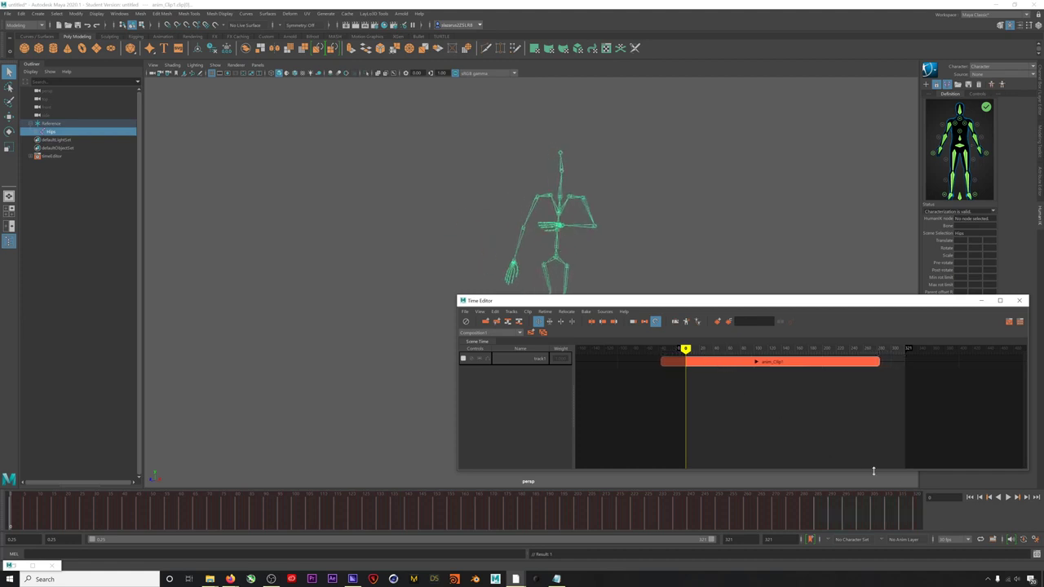
- Play the breakdance back from the scene start, then rewind
{"action": "left_click", "coordinate": [970, 499]}
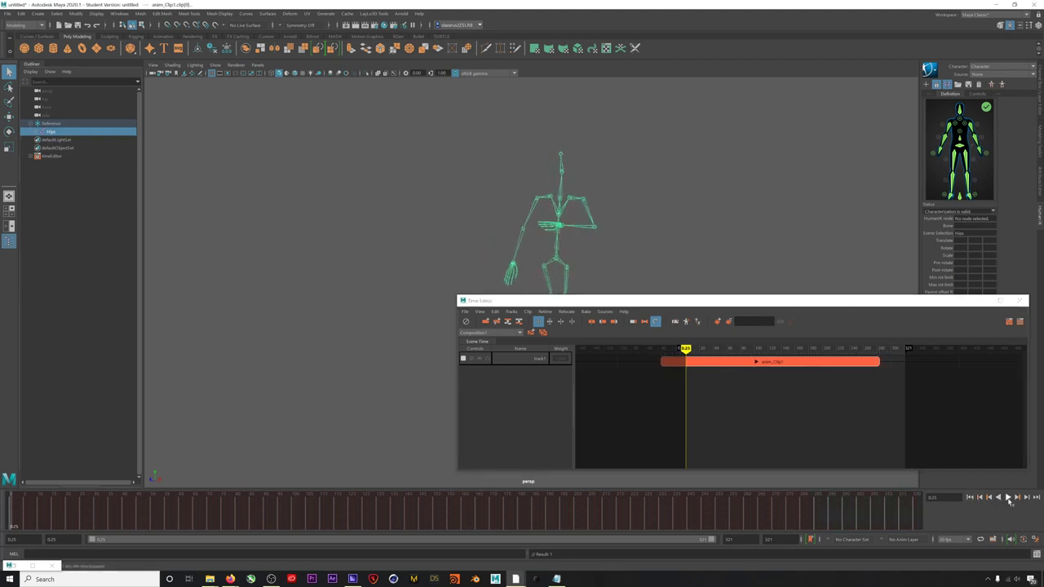
{"action": "left_click", "coordinate": [1008, 499]}
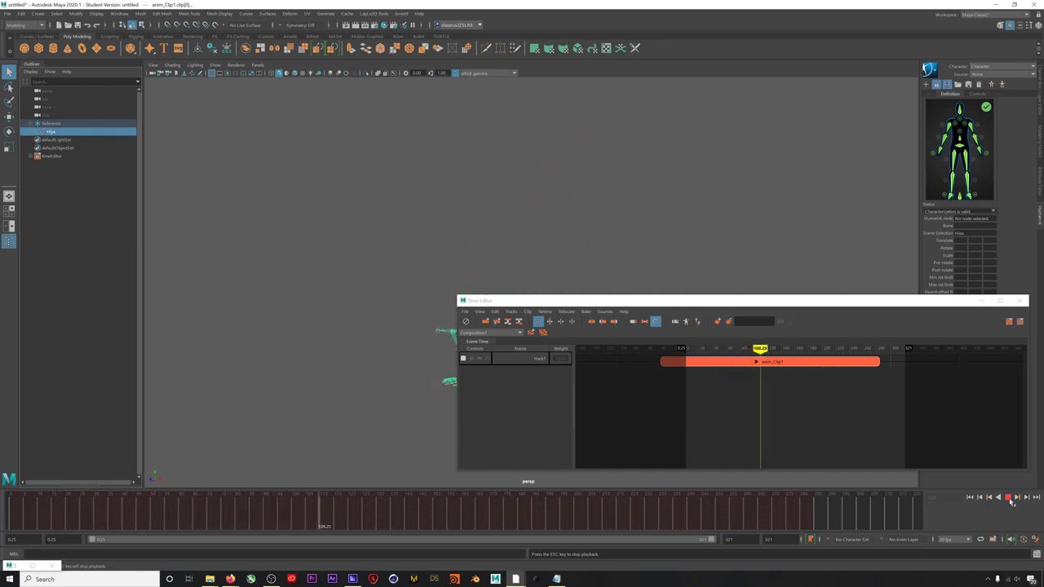
{"action": "left_click", "coordinate": [1009, 498]}
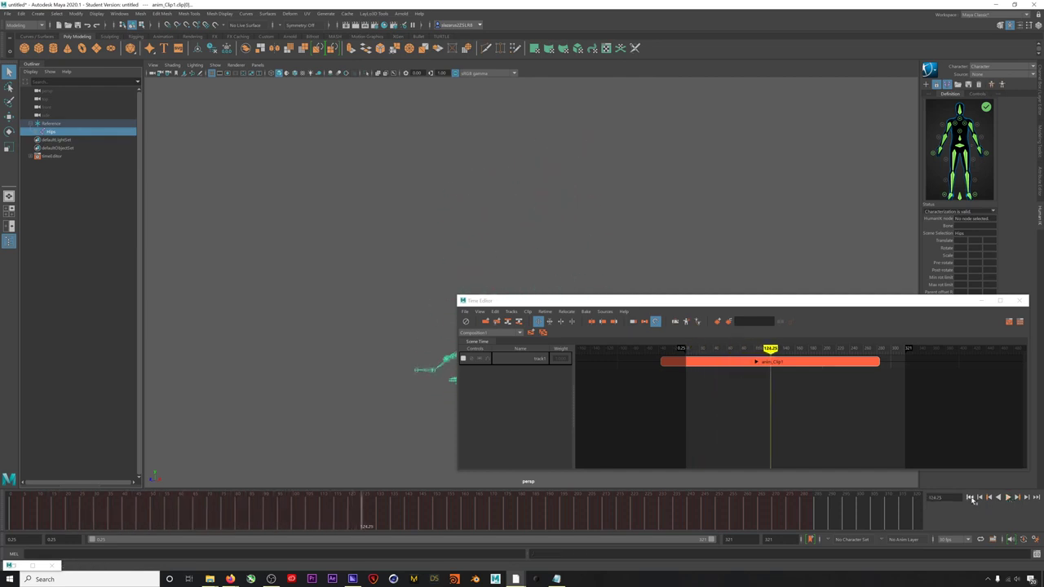
{"action": "left_click", "coordinate": [971, 498]}
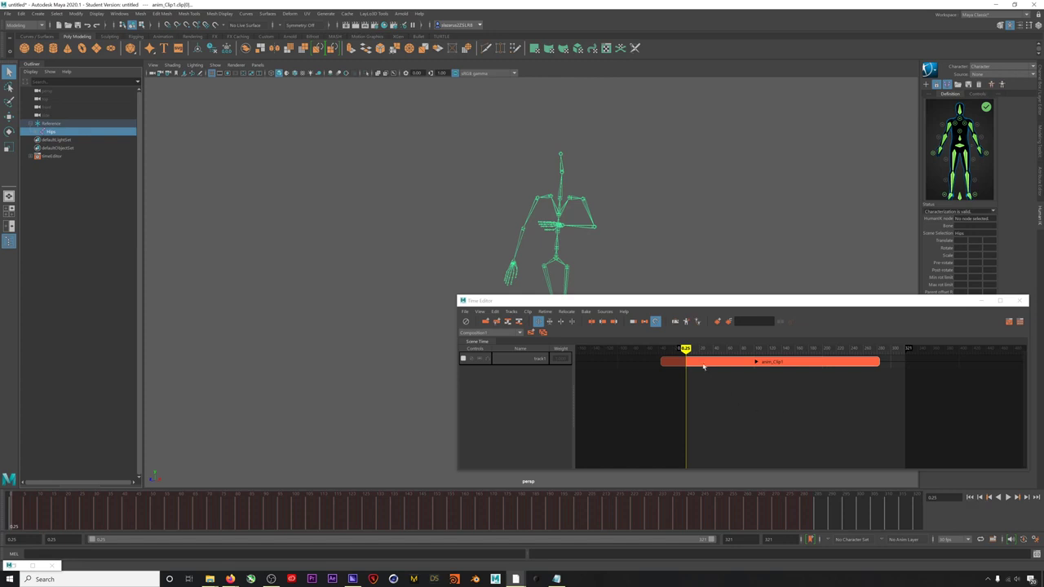
- Split anim_Clip1 at the scene start and delete the leading piece
{"action": "left_click_drag", "start_coordinate": [697, 352], "coordinate": [686, 351]}
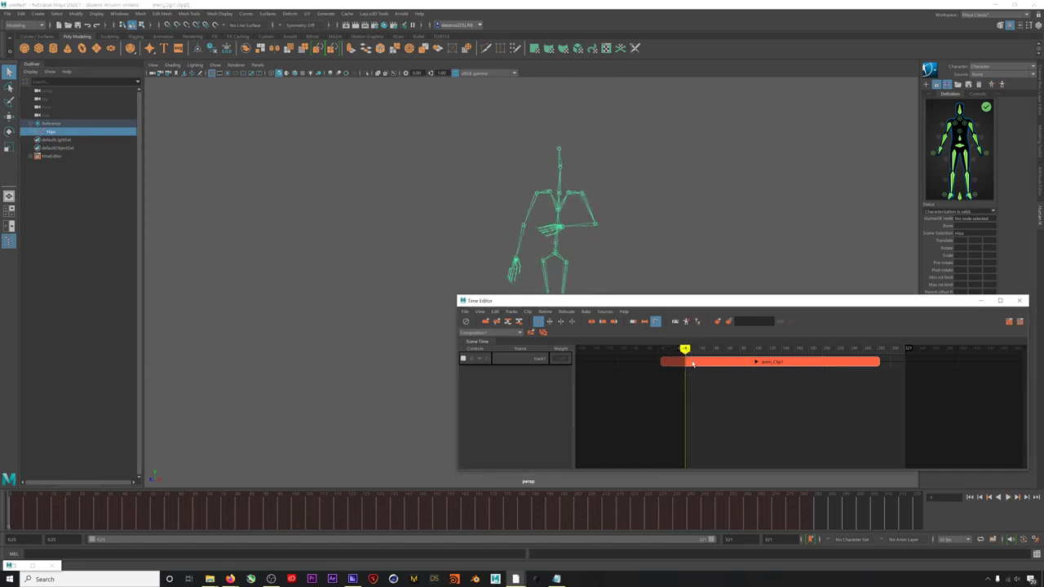
{"action": "right_click", "coordinate": [693, 364]}
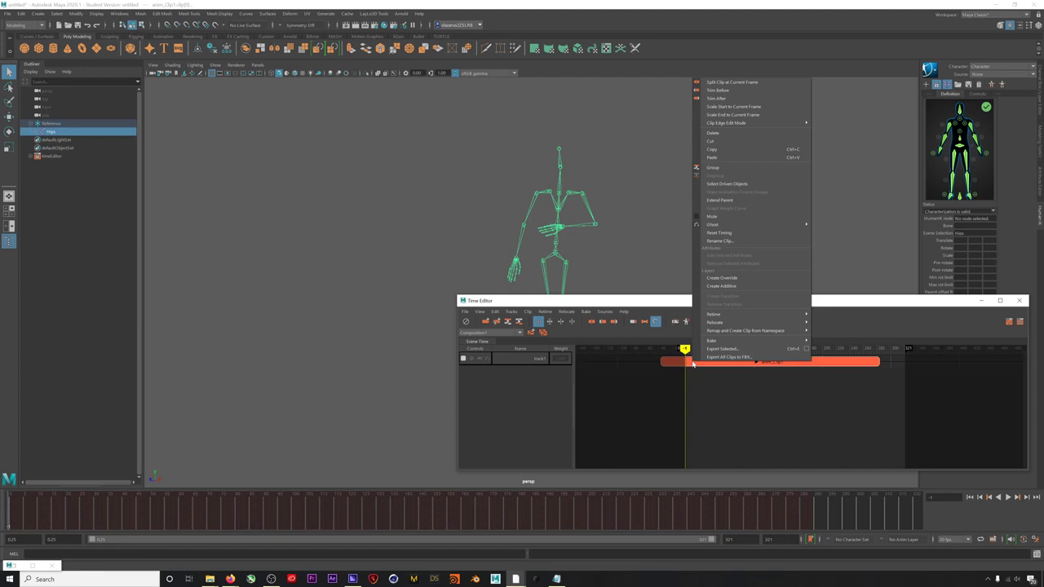
{"action": "left_click", "coordinate": [729, 83]}
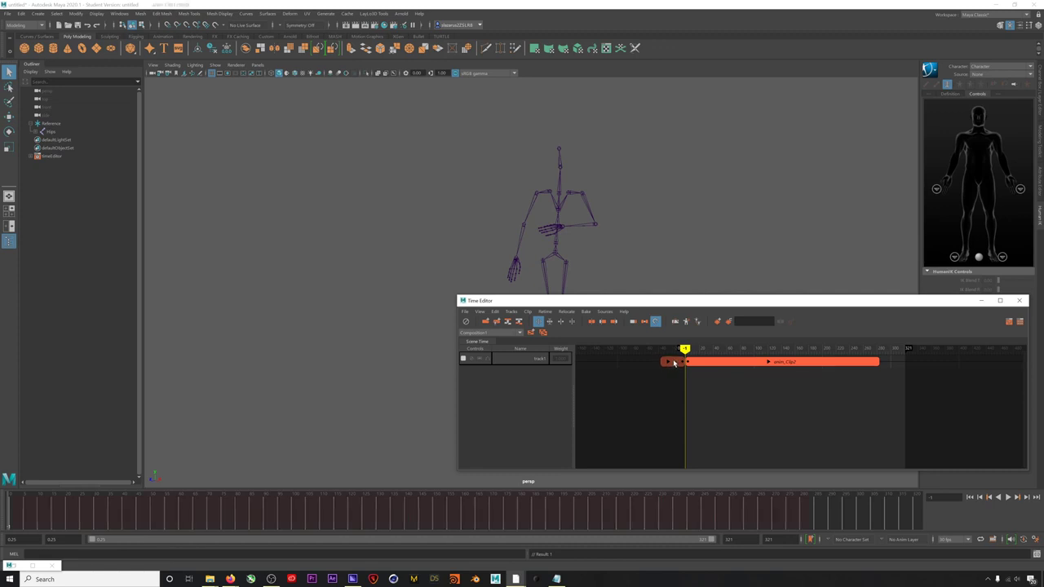
{"action": "key", "text": "Delete"}
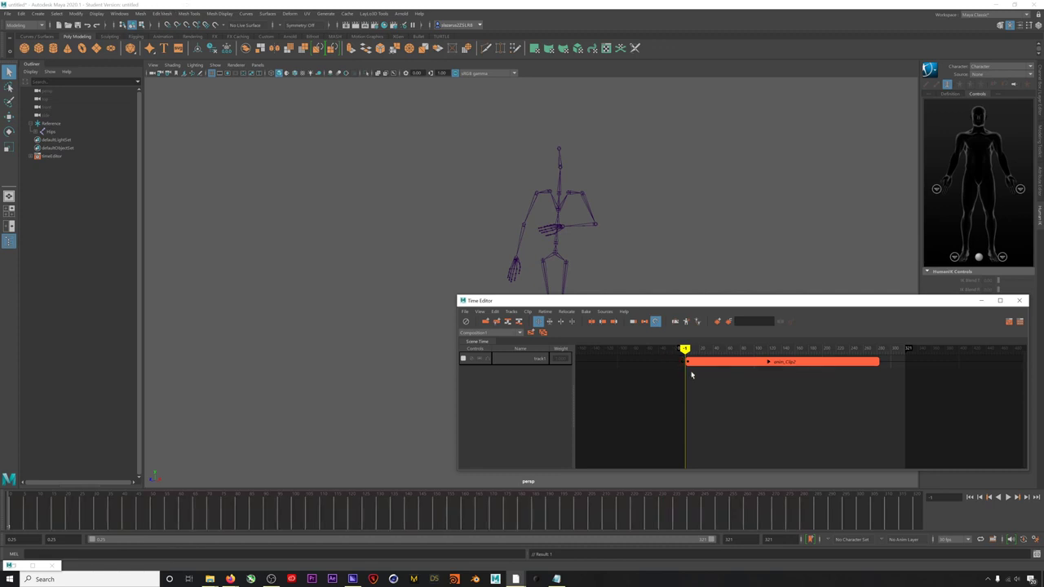
- Play back anim_Clip2 and move the Time Editor window down and right
{"action": "left_click", "coordinate": [1009, 497]}
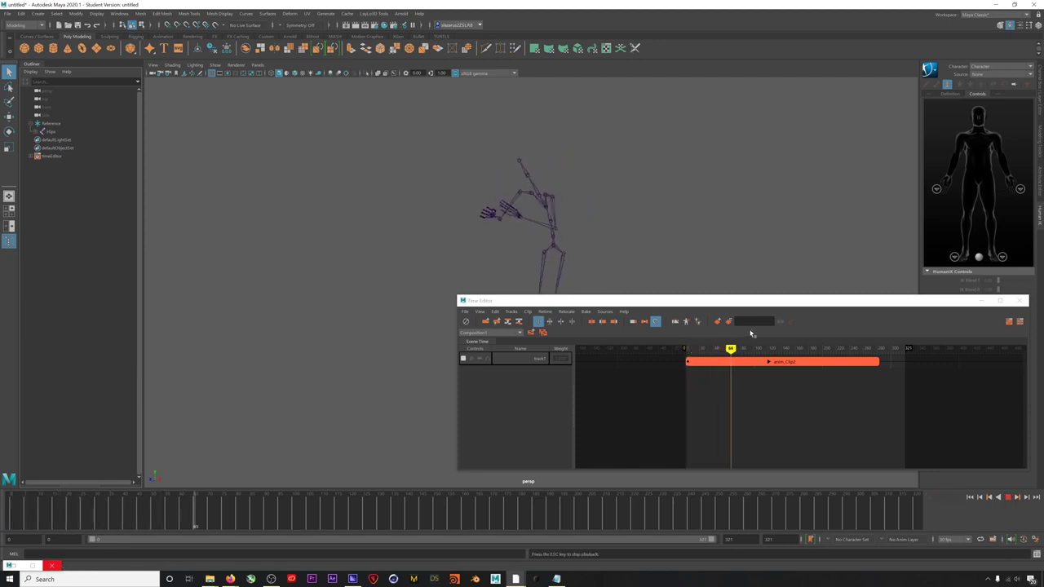
{"action": "left_click", "coordinate": [737, 306]}
{"action": "left_click_drag", "start_coordinate": [736, 306], "coordinate": [748, 333]}
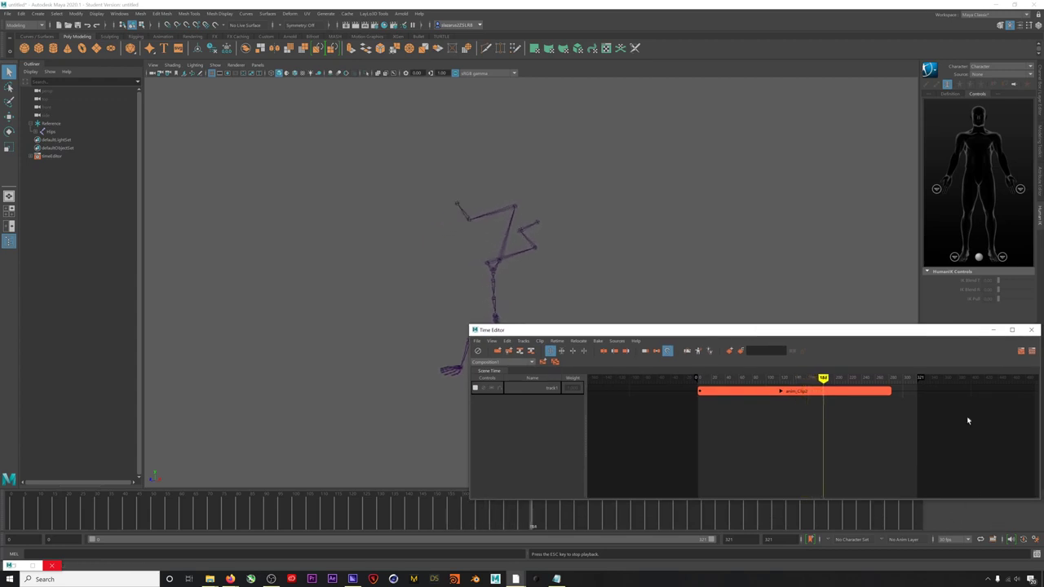
- Resize the Time Editor, play to frame 75, and split anim_Clip2 there
{"action": "left_click_drag", "start_coordinate": [939, 332], "coordinate": [930, 296]}
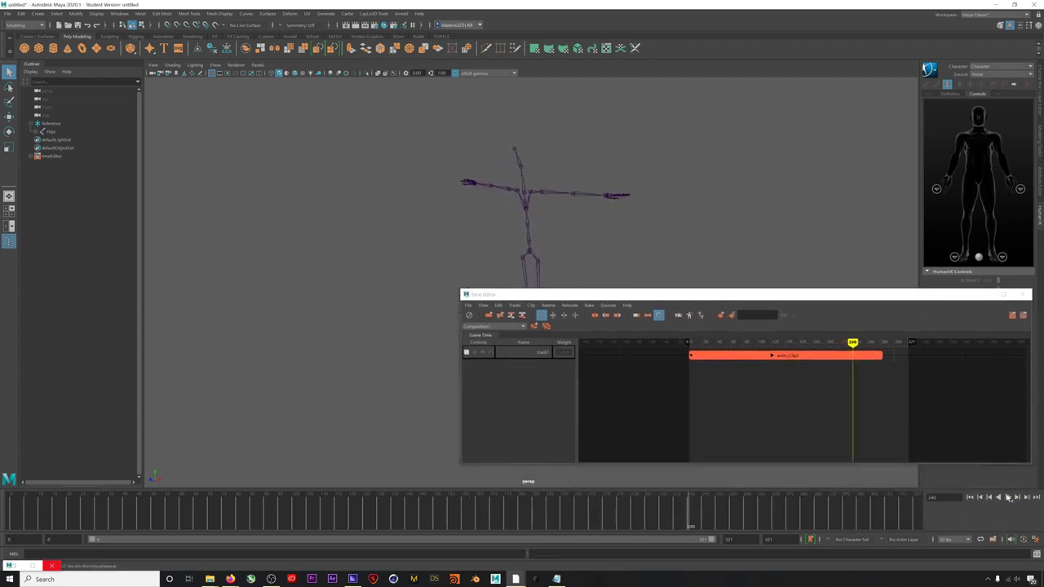
{"action": "left_click", "coordinate": [477, 287]}
{"action": "left_click_drag", "start_coordinate": [457, 289], "coordinate": [613, 320]}
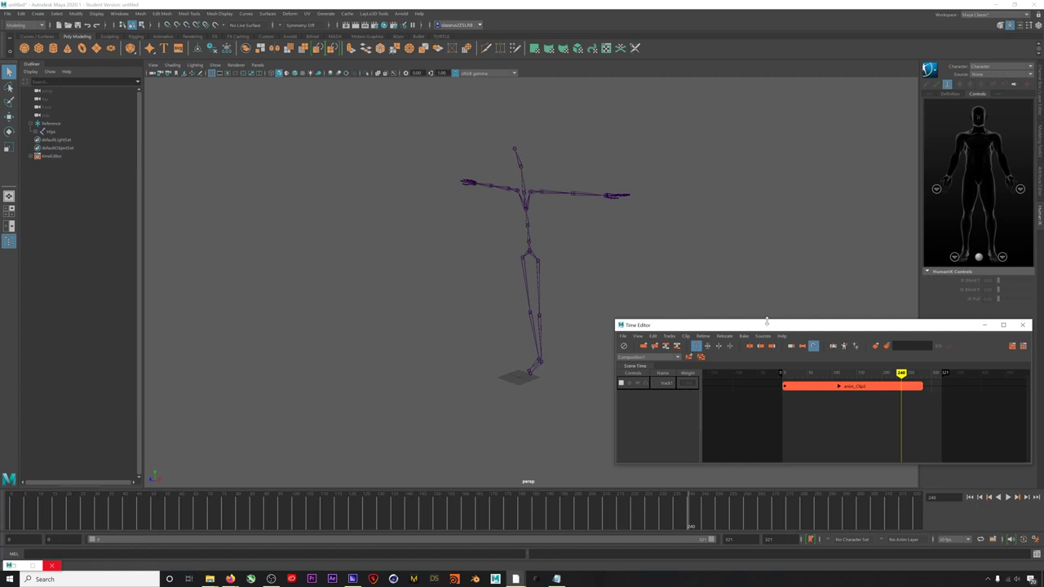
{"action": "left_click_drag", "start_coordinate": [767, 327], "coordinate": [763, 328]}
{"action": "key", "text": "alt+v"}
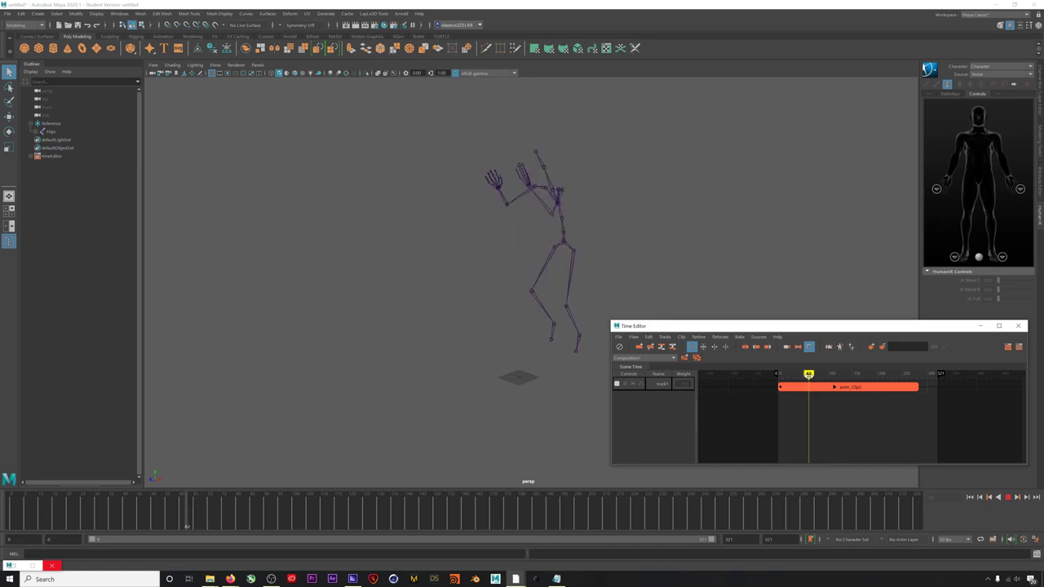
{"action": "key", "text": "alt+v"}
{"action": "key", "text": "alt+v"}
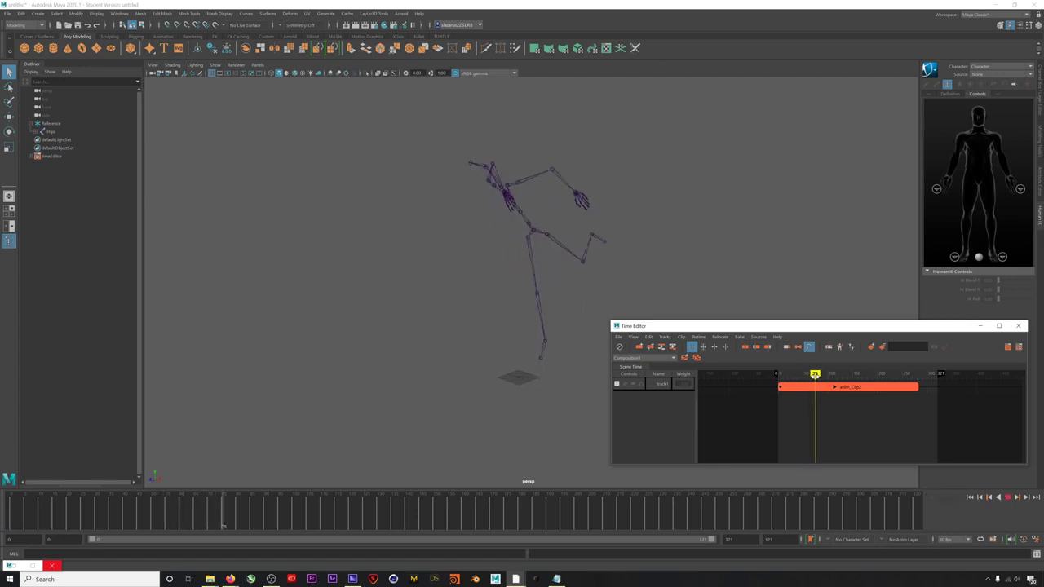
{"action": "key", "text": "alt+v"}
{"action": "right_click", "coordinate": [816, 390]}
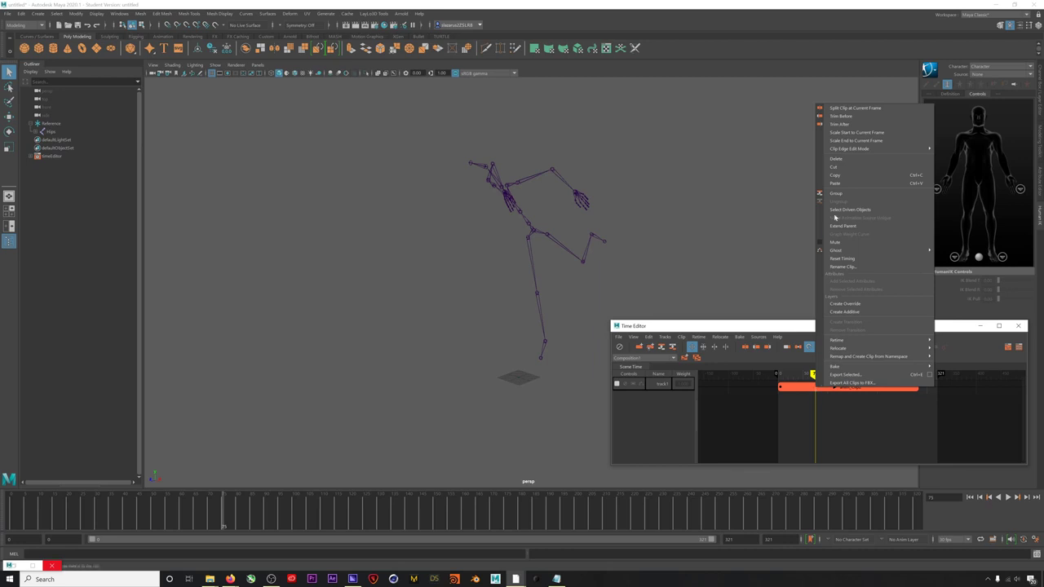
{"action": "left_click", "coordinate": [844, 108]}
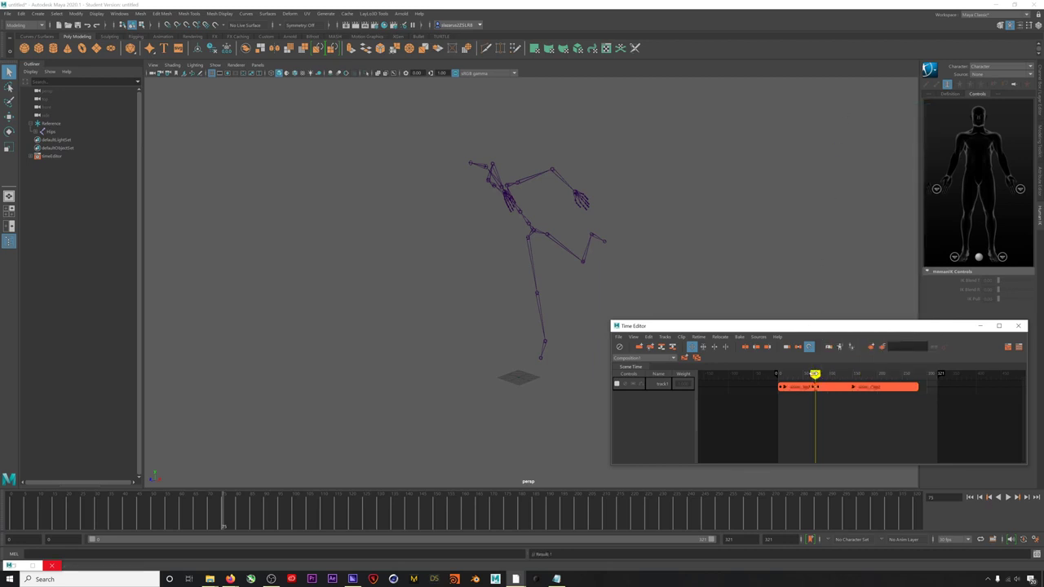
- Split the remaining clip at frame 97 and slide anim_Clip4 later to leave a gap
{"action": "key", "text": "alt+v"}
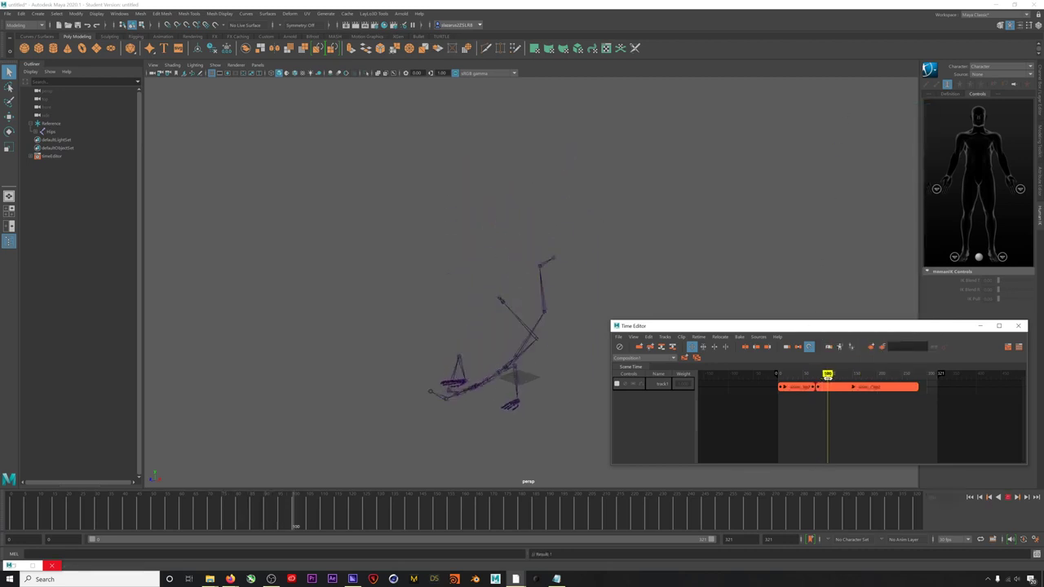
{"action": "left_click", "coordinate": [827, 376]}
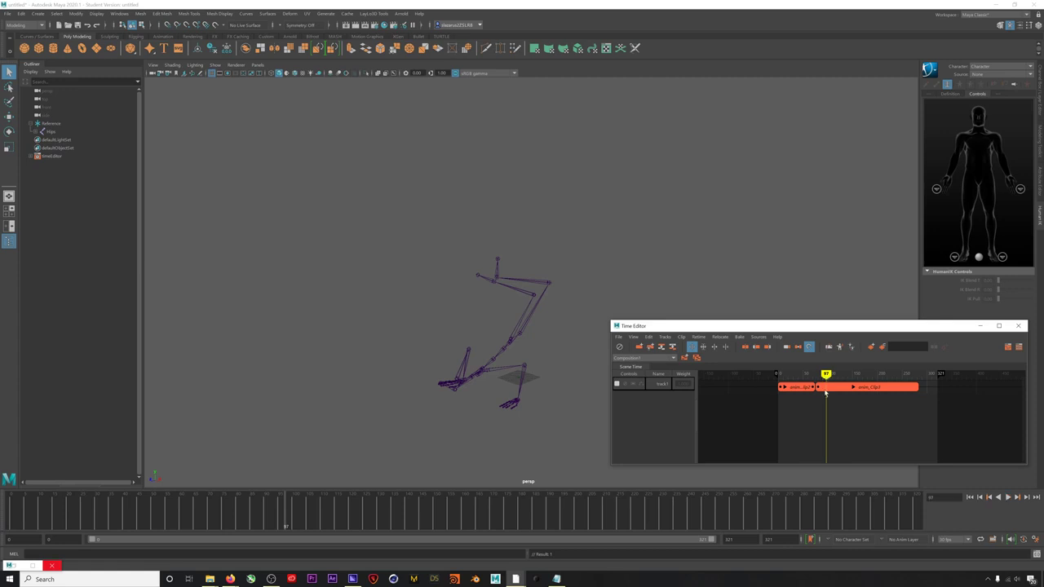
{"action": "right_click", "coordinate": [826, 393]}
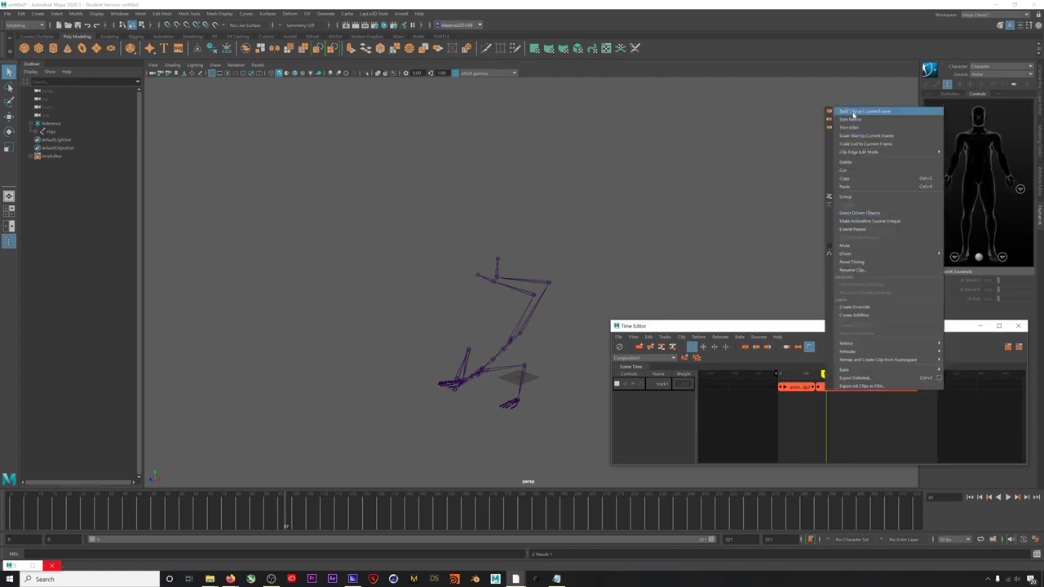
{"action": "left_click", "coordinate": [853, 110]}
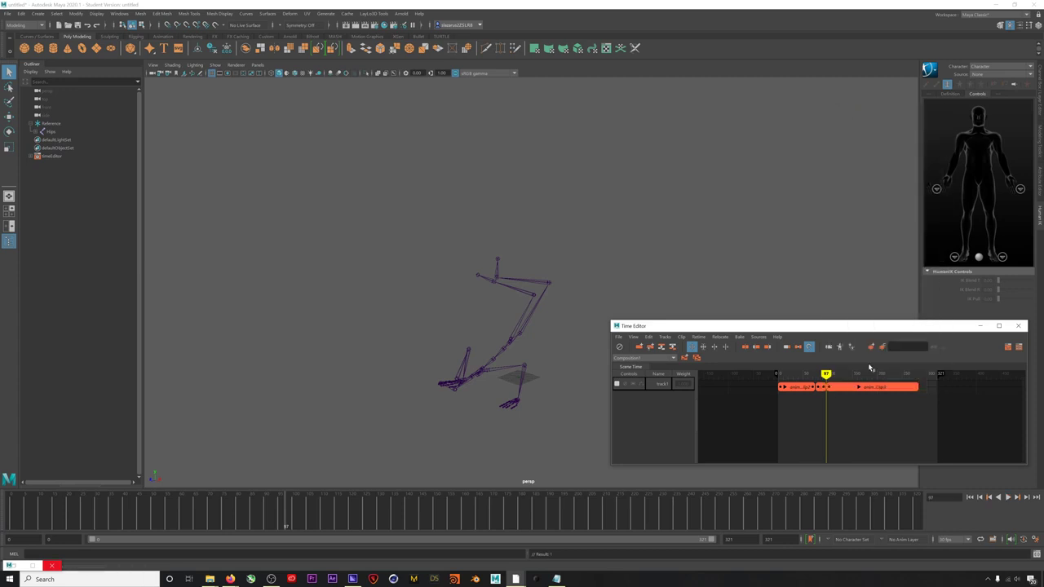
{"action": "left_click_drag", "start_coordinate": [848, 387], "coordinate": [872, 389]}
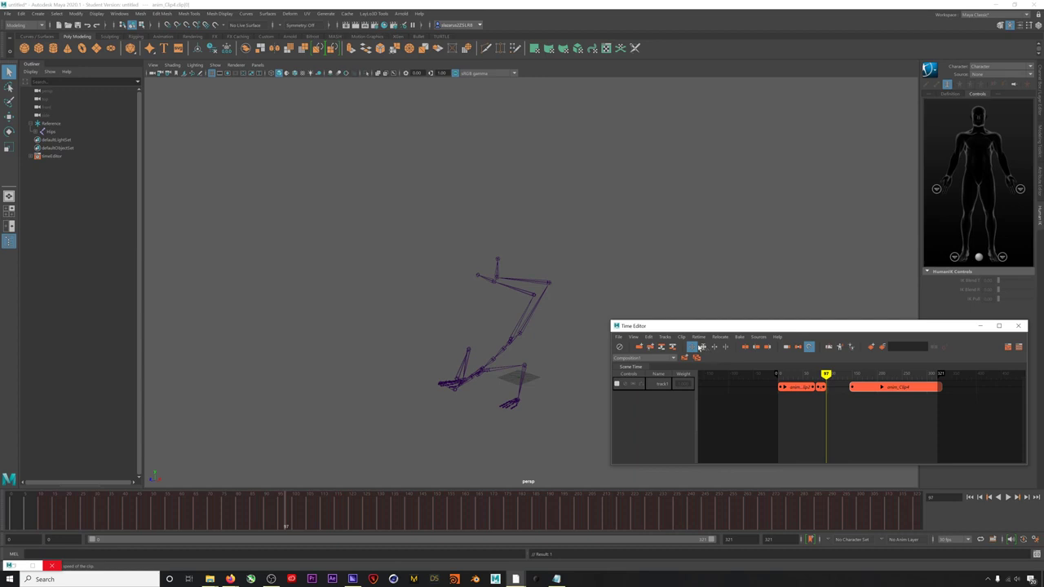
- Switch to Scale clip edit mode and stretch the middle clip's right edge to anim_Clip4
{"action": "left_click", "coordinate": [649, 337]}
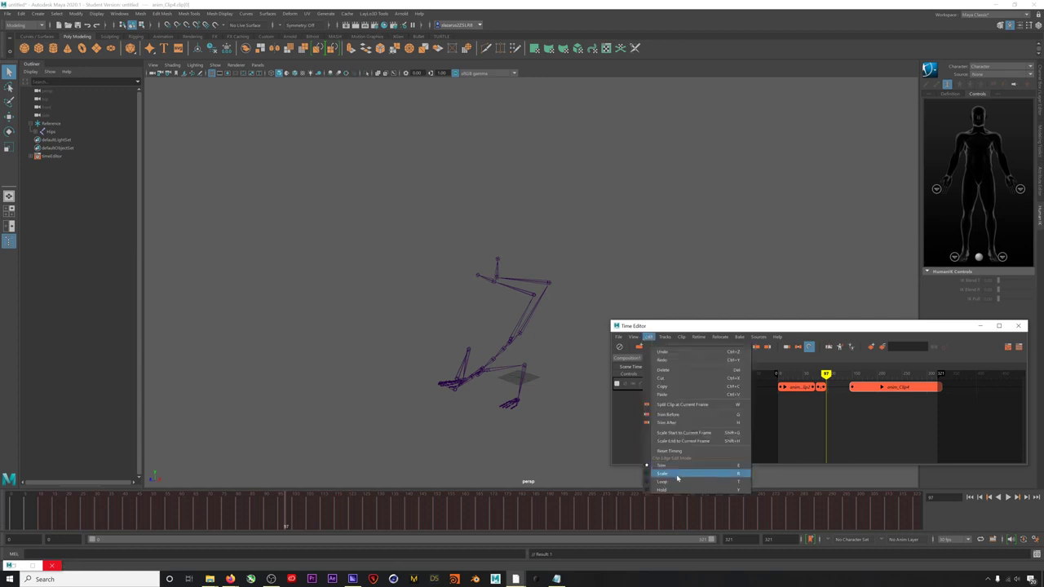
{"action": "left_click", "coordinate": [691, 347]}
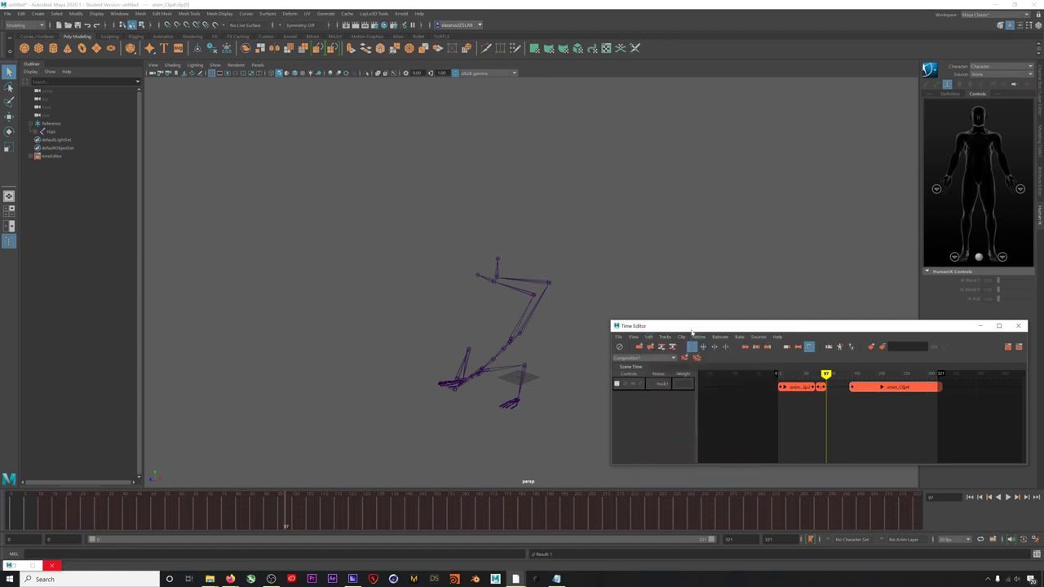
{"action": "left_click", "coordinate": [702, 347]}
{"action": "left_click_drag", "start_coordinate": [823, 386], "coordinate": [849, 387]}
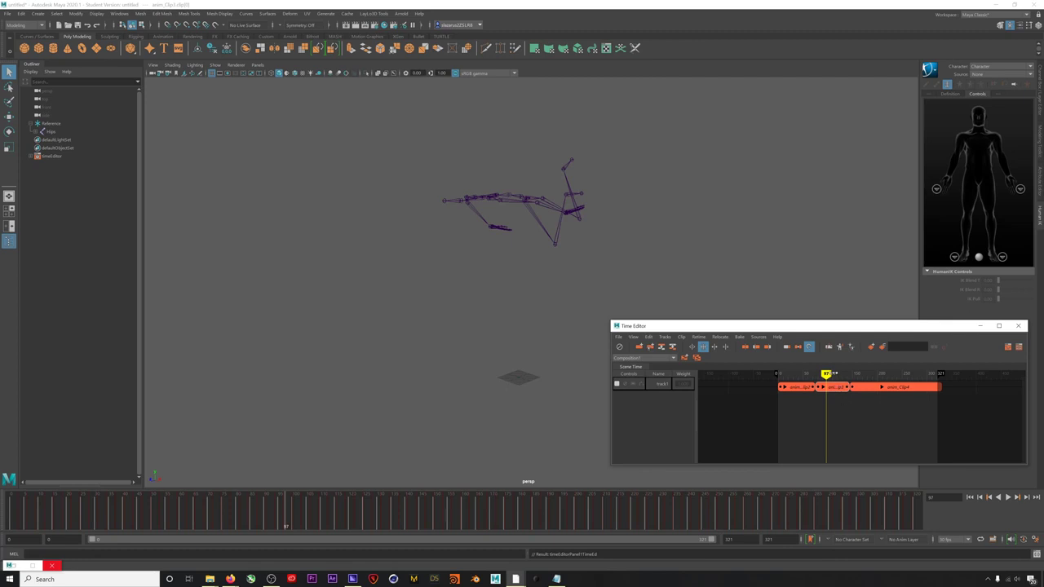
- Play the edited three-clip sequence from the start, then rewind
{"action": "left_click", "coordinate": [969, 497]}
{"action": "left_click", "coordinate": [1009, 496]}
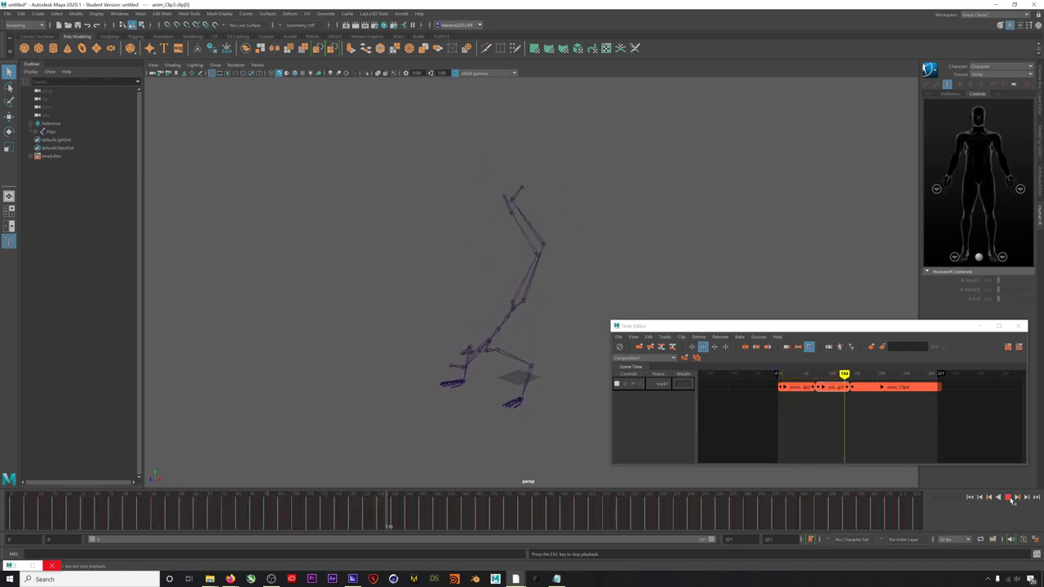
{"action": "left_click", "coordinate": [1009, 498]}
{"action": "left_click", "coordinate": [970, 497]}
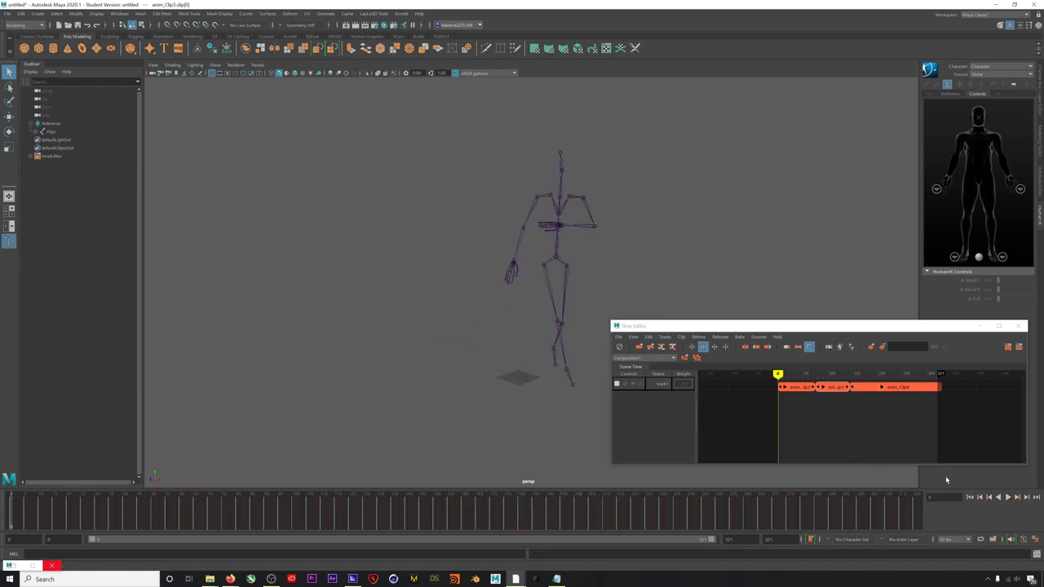
- Nudge anim_Clip4 a few frames earlier, replay, and minimize the Time Editor
{"action": "left_click", "coordinate": [829, 390]}
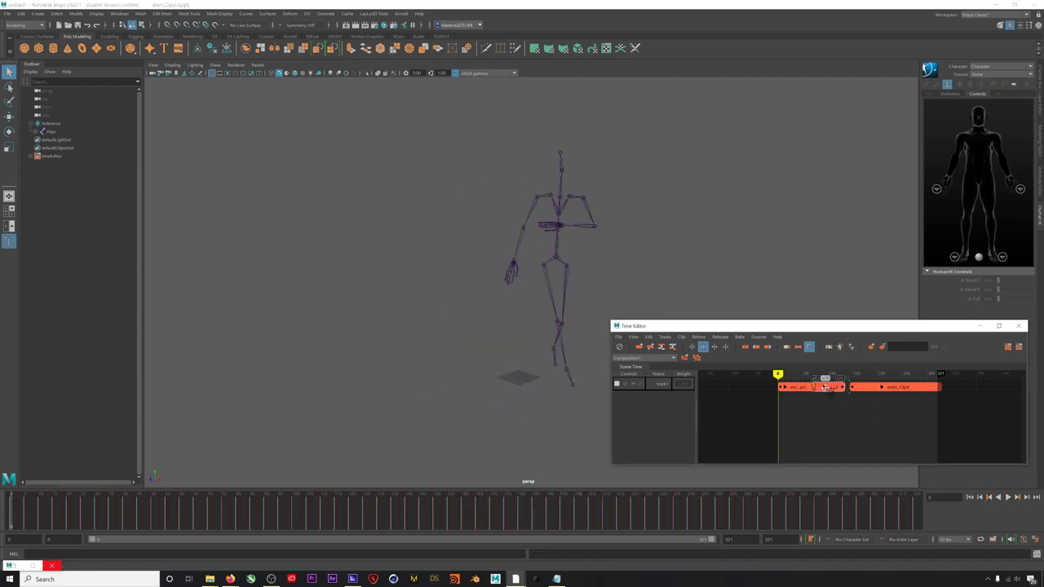
{"action": "left_click_drag", "start_coordinate": [863, 389], "coordinate": [857, 390]}
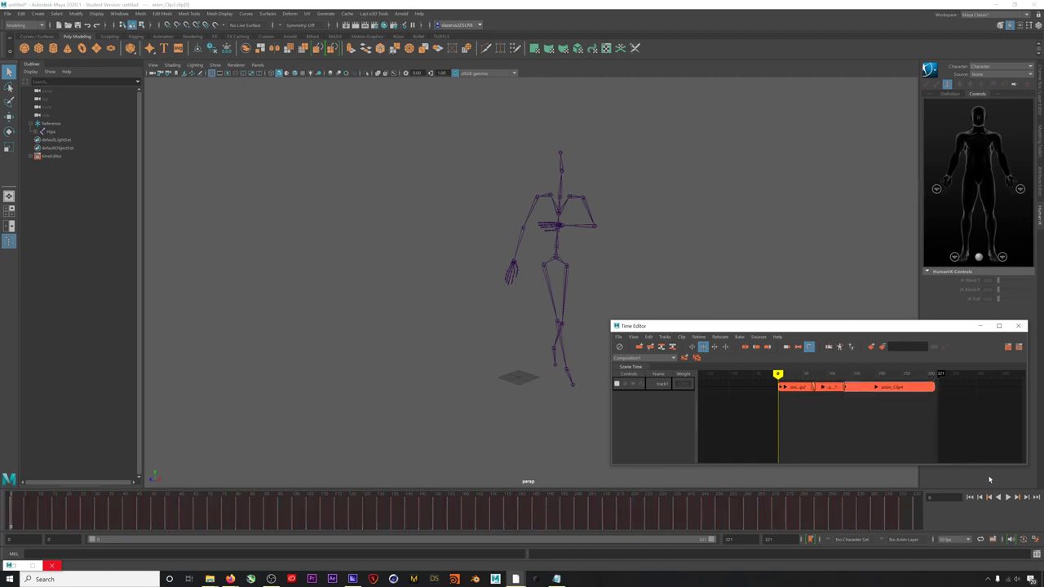
{"action": "left_click", "coordinate": [1009, 497]}
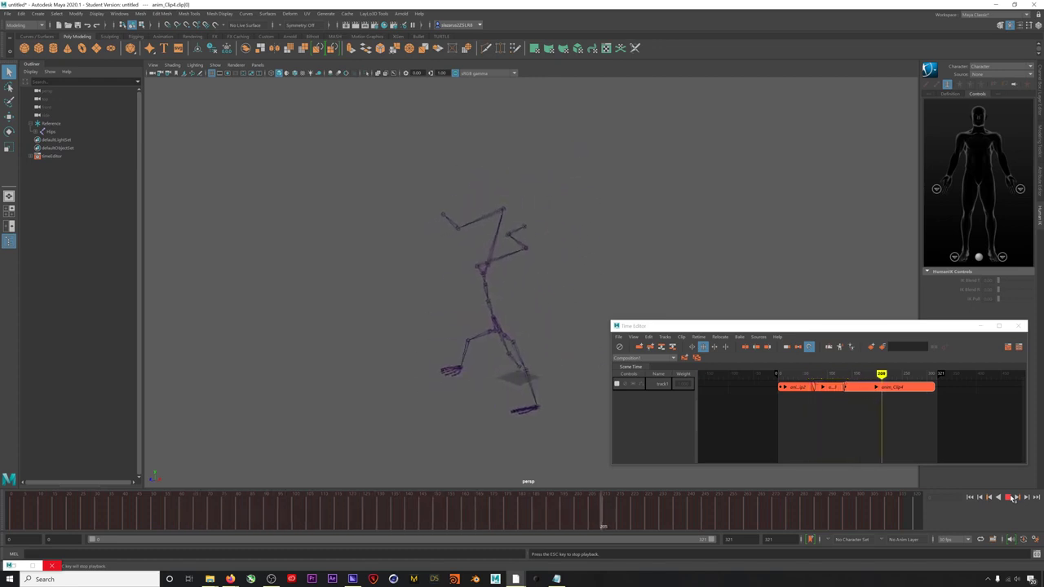
{"action": "left_click", "coordinate": [1010, 497]}
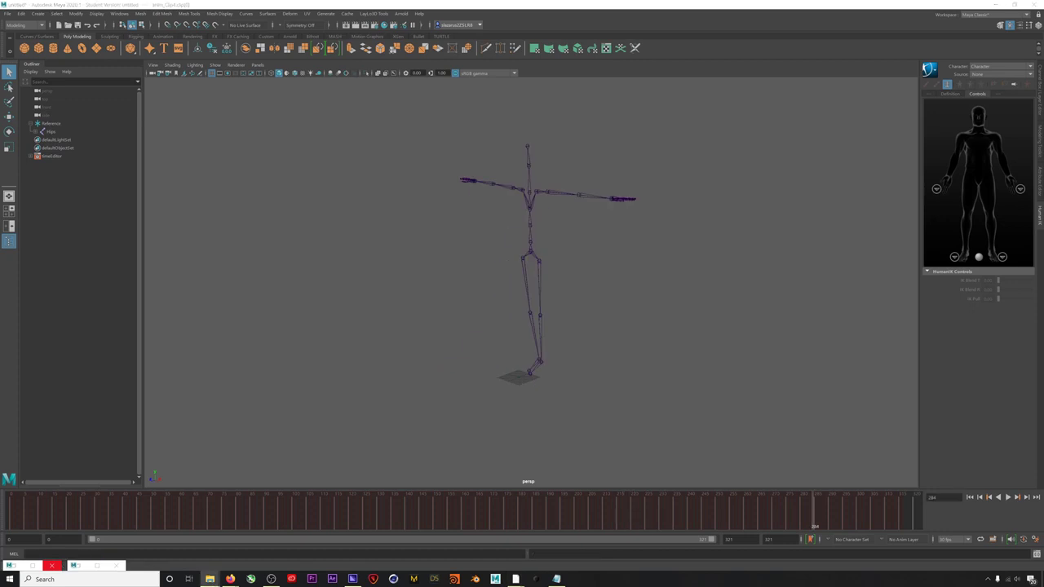
- Import the robot .mb file past the Student Version notice and set it as the HumanIK character
{"action": "left_click_drag", "start_coordinate": [1043, 335], "coordinate": [561, 315]}
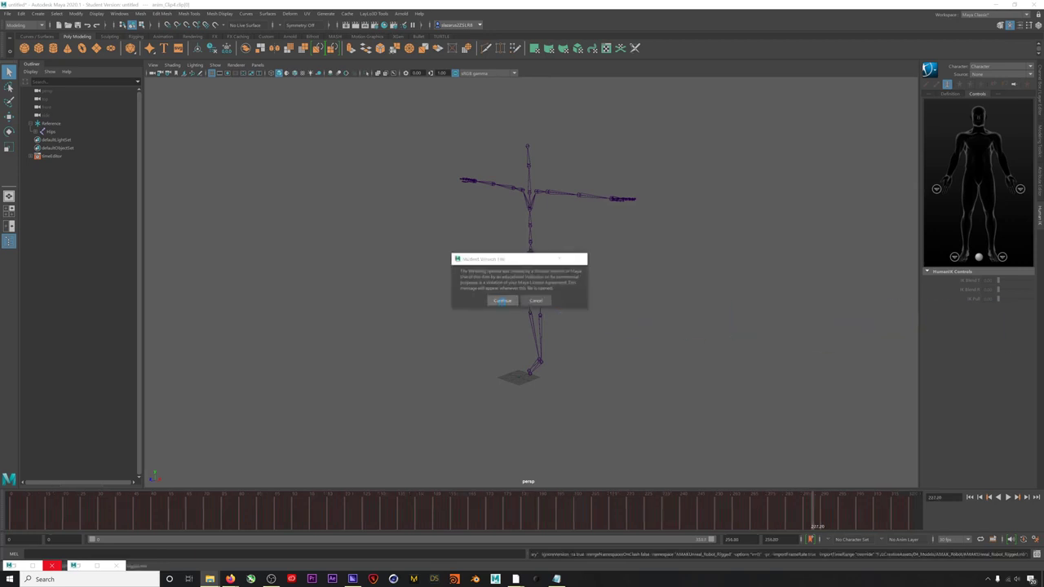
{"action": "left_click", "coordinate": [503, 300]}
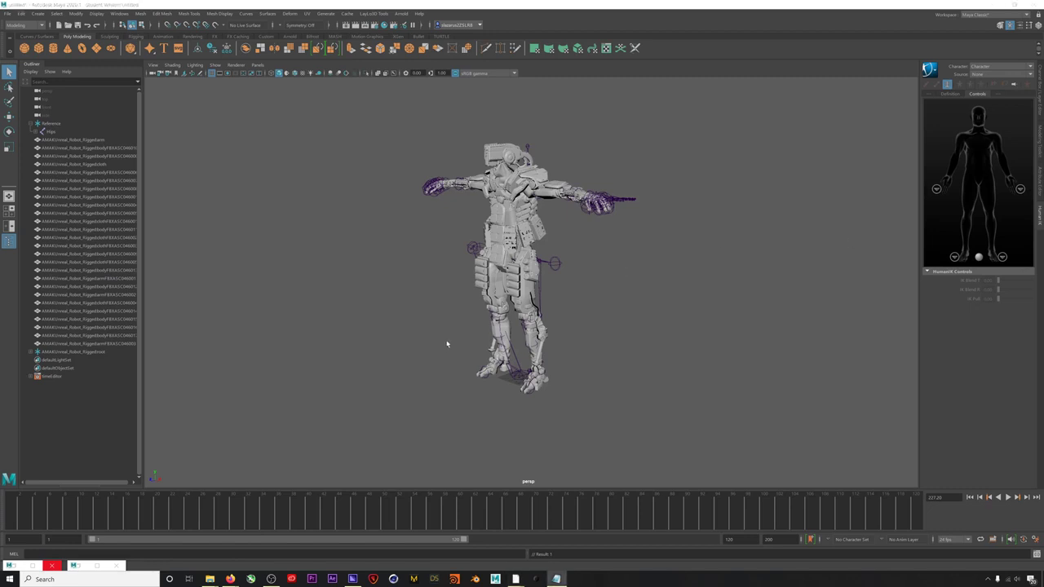
{"action": "left_click", "coordinate": [990, 86]}
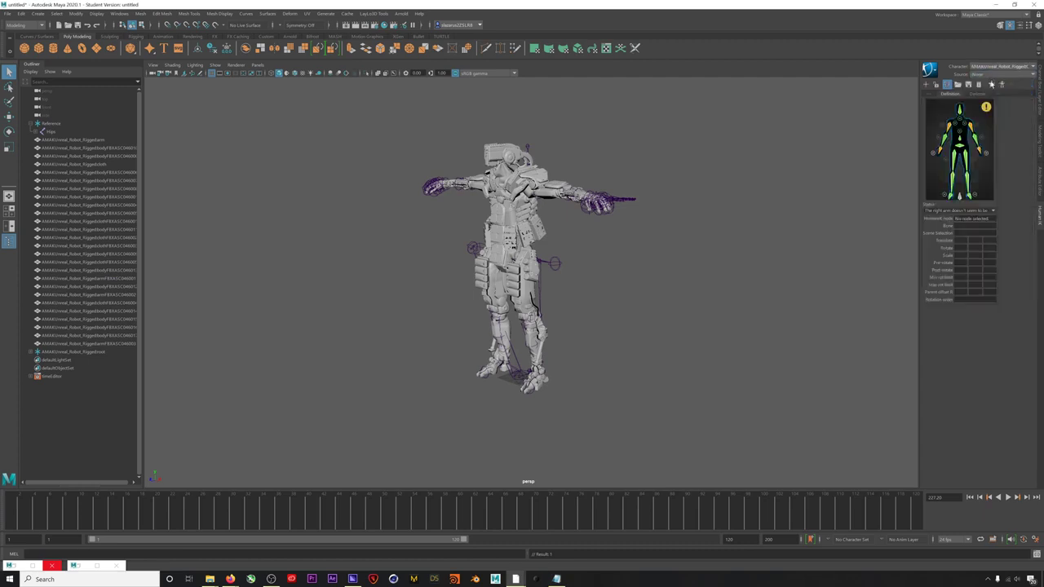
- Set the robot's HumanIK source to the mocap Character and play the retargeted breakdance motion
{"action": "left_click", "coordinate": [981, 75]}
{"action": "left_click", "coordinate": [983, 88]}
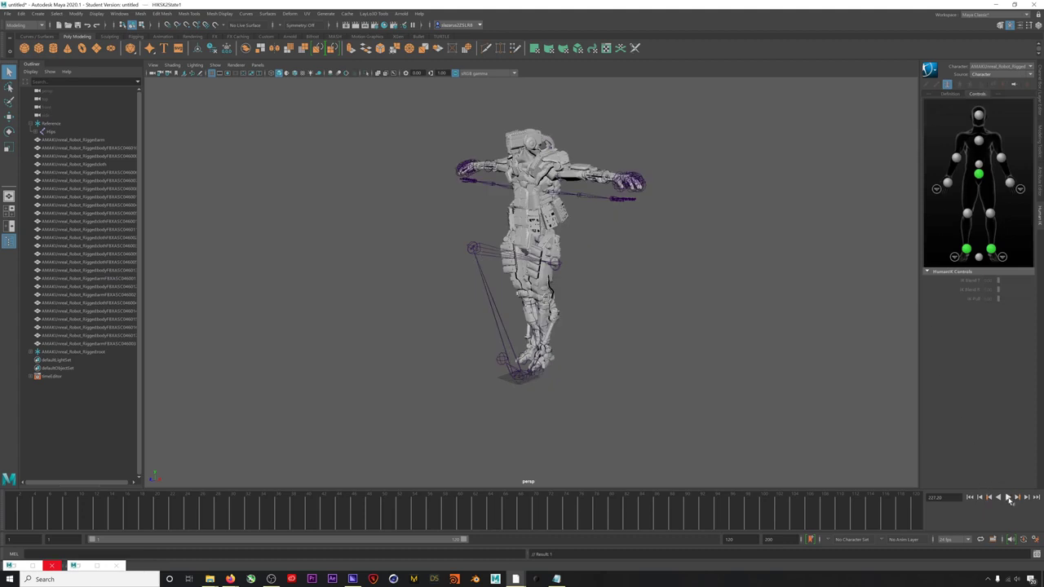
{"action": "left_click", "coordinate": [1008, 498]}
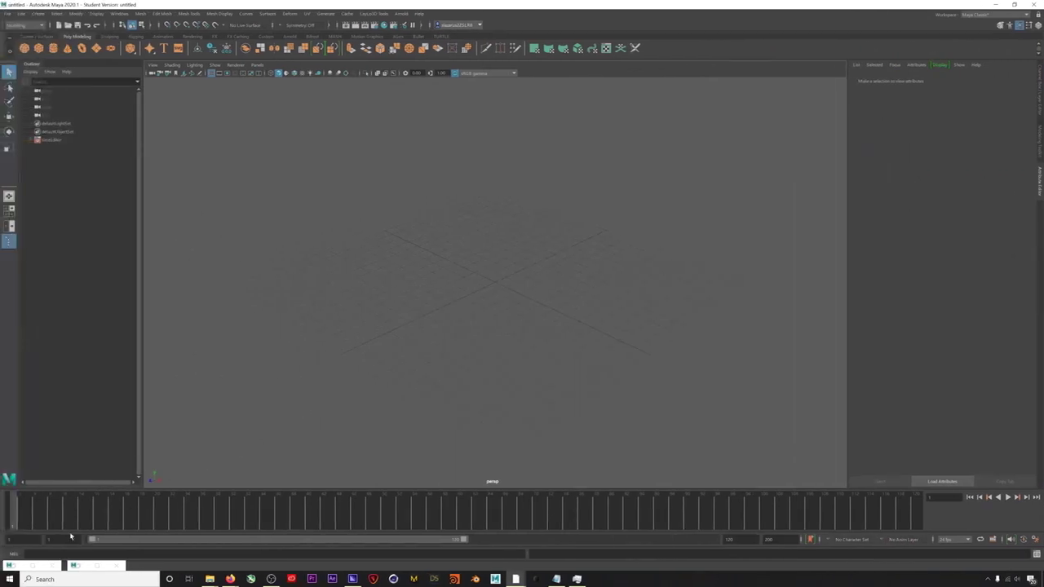
- Bring the Run motion from the Rokoko Motion Library into the empty scene
{"action": "left_click", "coordinate": [75, 565]}
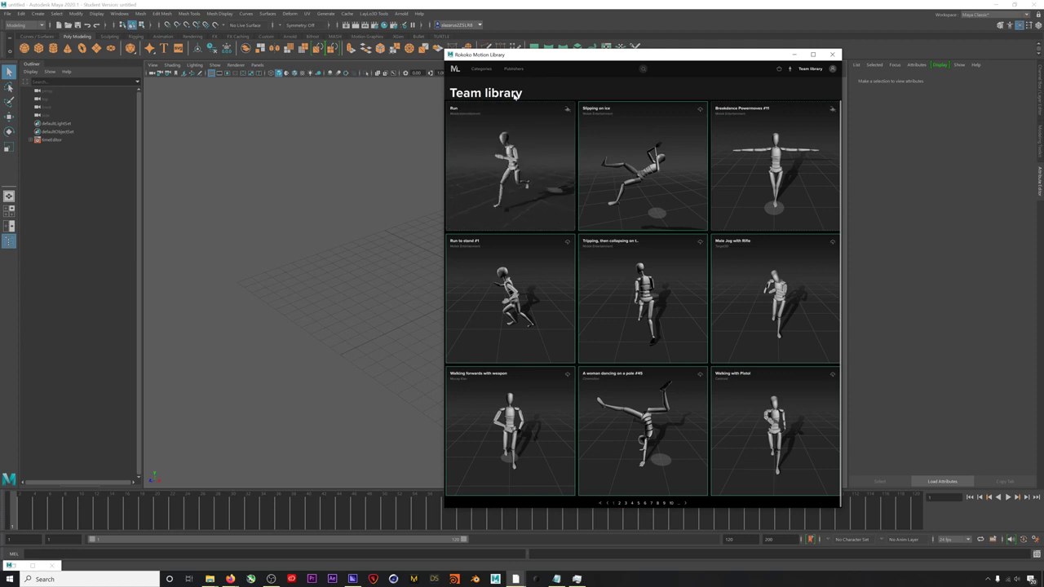
{"action": "left_click", "coordinate": [568, 108]}
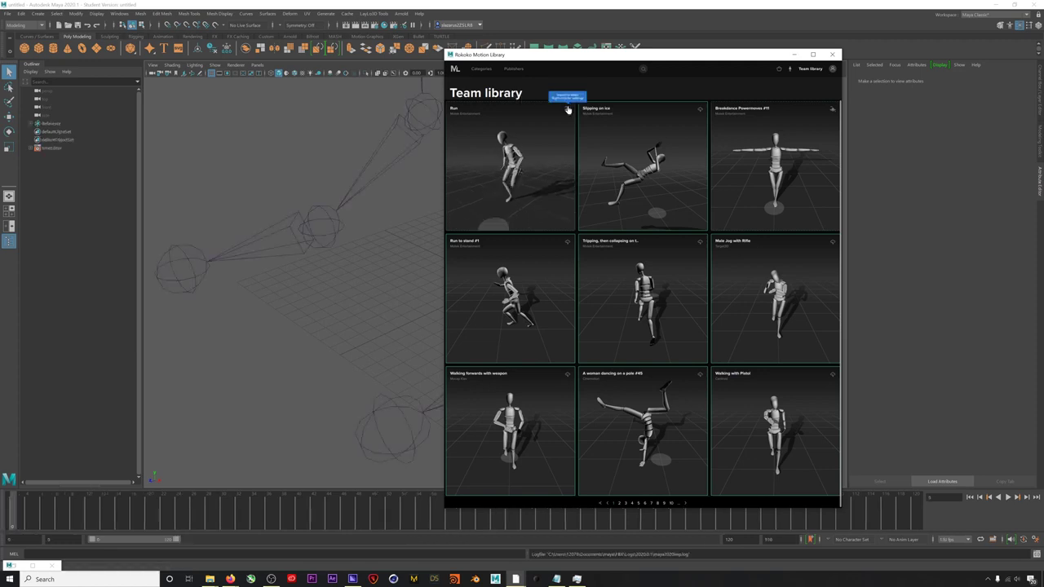
{"action": "left_click", "coordinate": [797, 53]}
- Tumble the perspective view to face the T-posed Run skeleton from the front
{"action": "mouse_move", "coordinate": [447, 245]}
{"action": "left_mouse_down", "text": "alt"}
{"action": "mouse_move", "coordinate": [492, 179]}
{"action": "mouse_move", "coordinate": [457, 282]}
{"action": "mouse_move", "coordinate": [439, 256]}
{"action": "left_mouse_up", "text": "alt"}
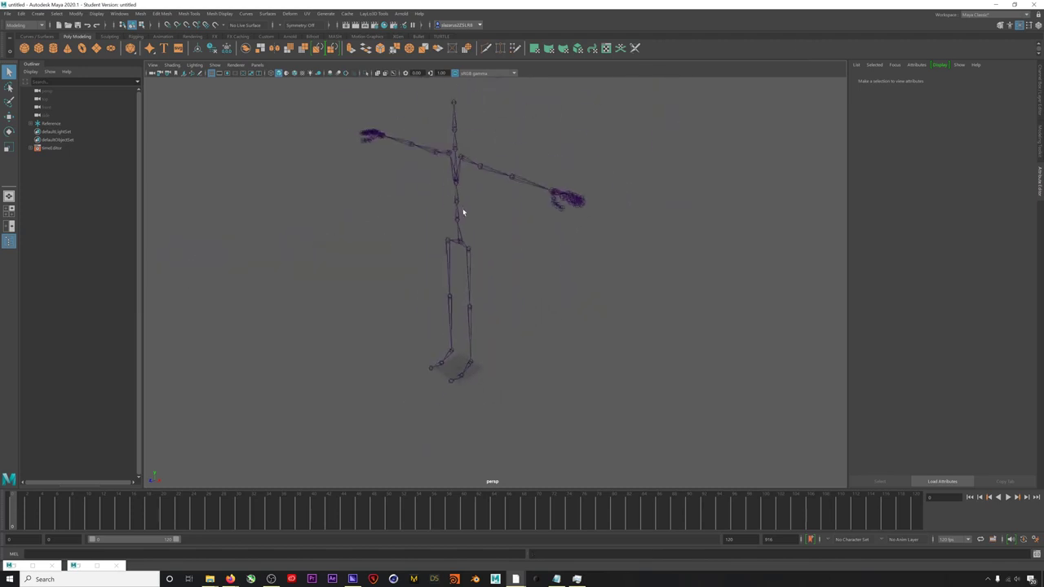
{"action": "left_click_drag", "start_coordinate": [463, 212], "coordinate": [460, 242], "text": "alt"}
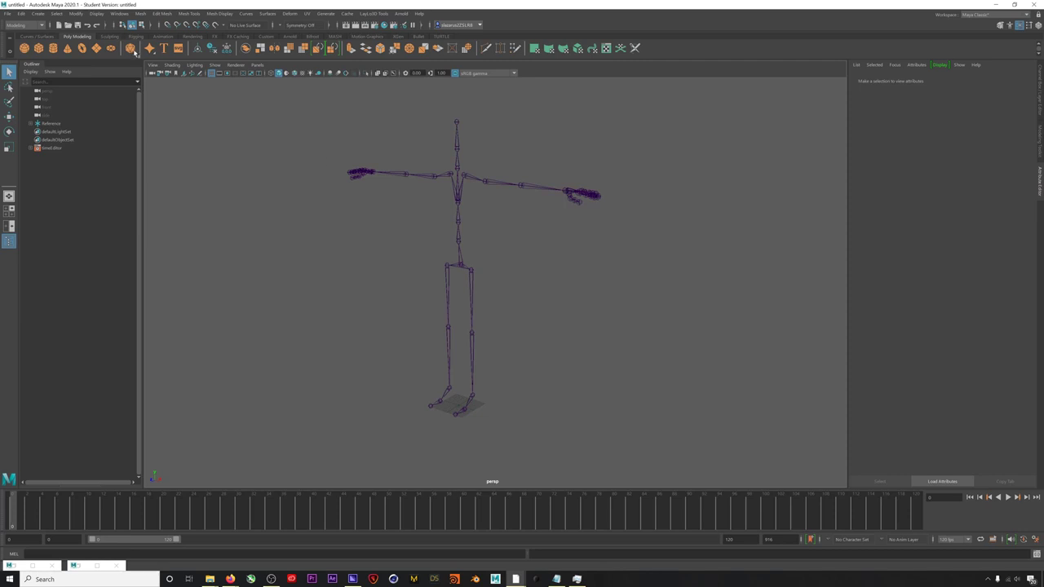
{"action": "left_click", "coordinate": [119, 13]}
- In the Time Editor, create anim_Clip1 on track1 from the skeleton's Hips joint
{"action": "mouse_move", "coordinate": [138, 59]}
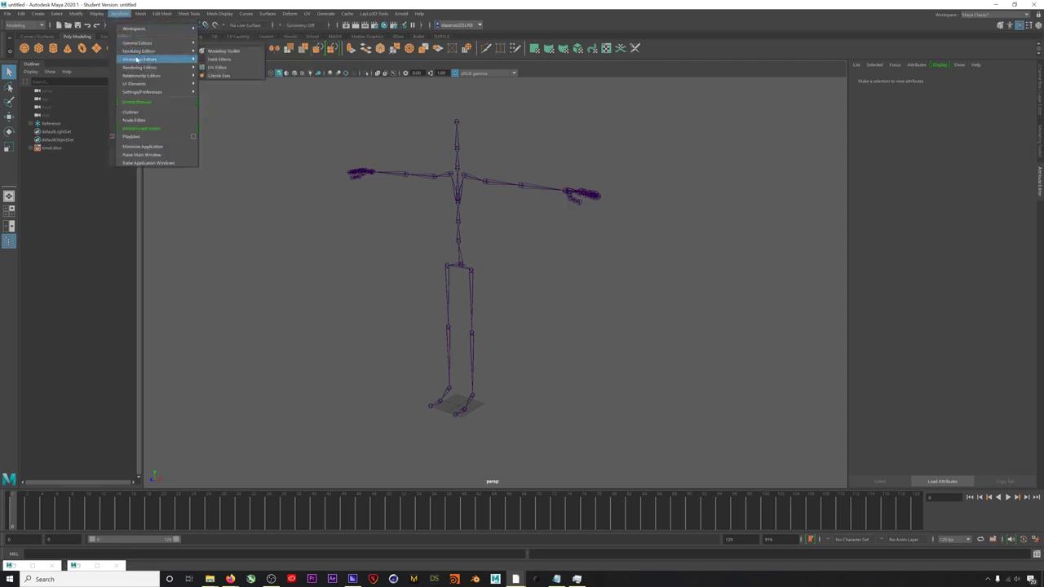
{"action": "left_click", "coordinate": [219, 69]}
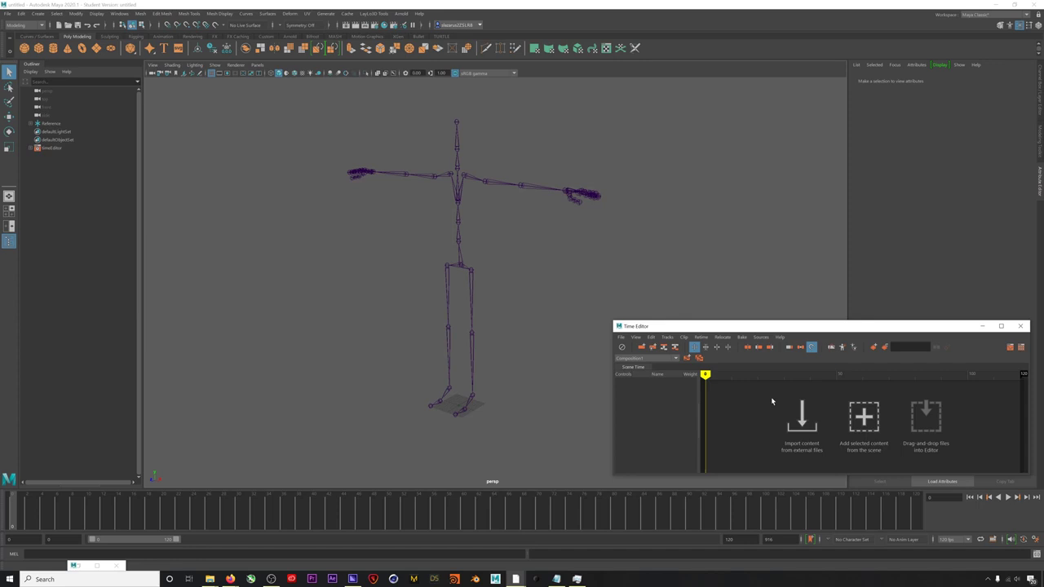
{"action": "left_click", "coordinate": [31, 124]}
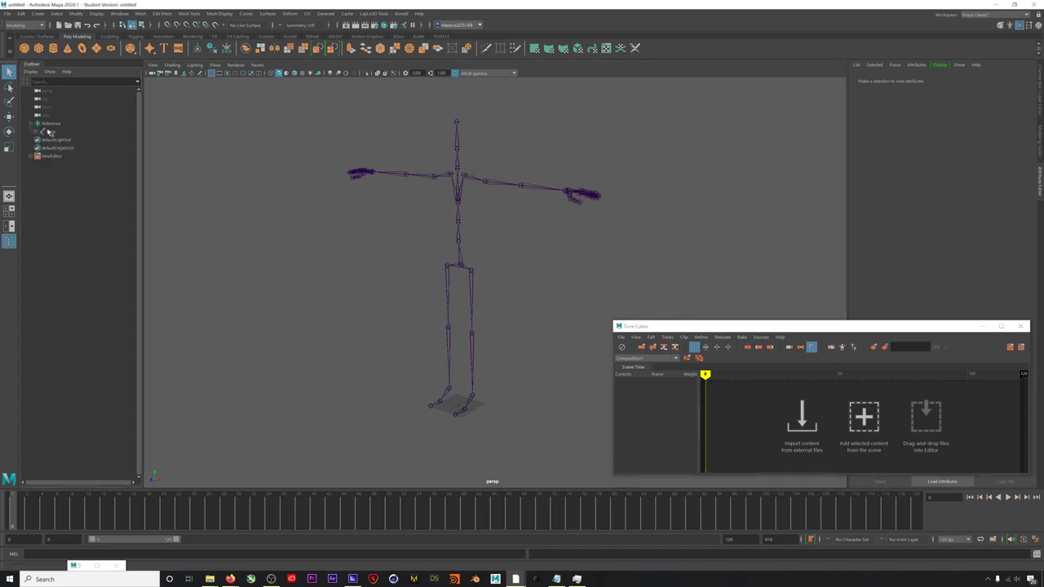
{"action": "left_click", "coordinate": [48, 132]}
{"action": "left_click", "coordinate": [867, 416]}
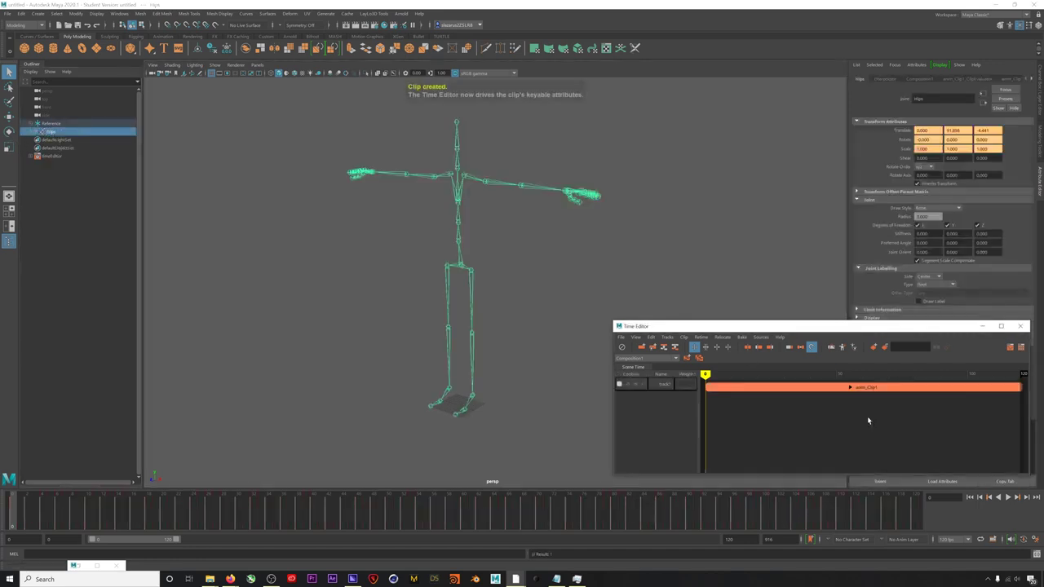
- Frame anim_Clip1 in the tracks, preview the run, and return to the first frame
{"action": "key", "text": "f"}
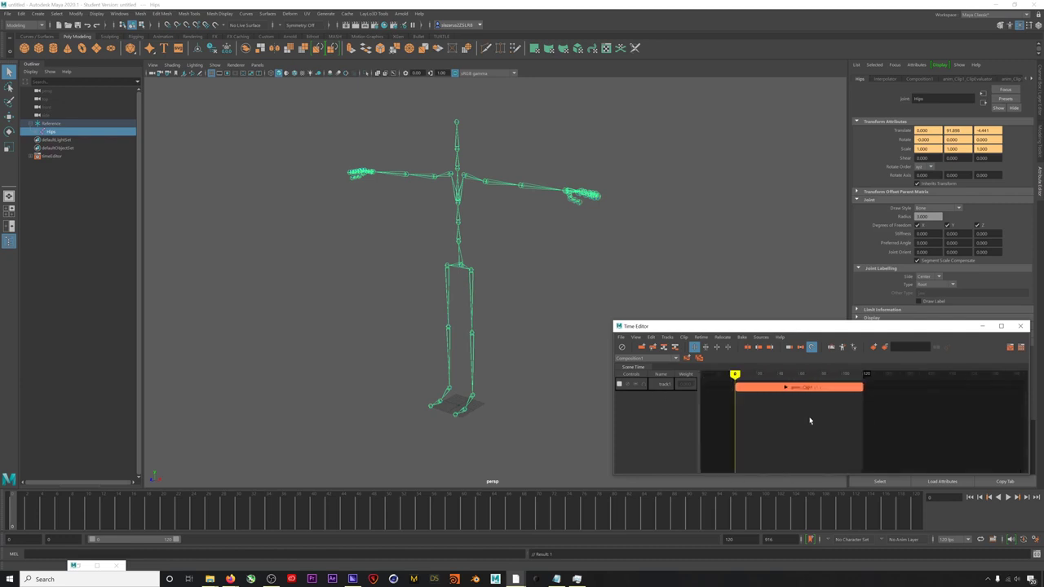
{"action": "left_click", "coordinate": [1008, 497]}
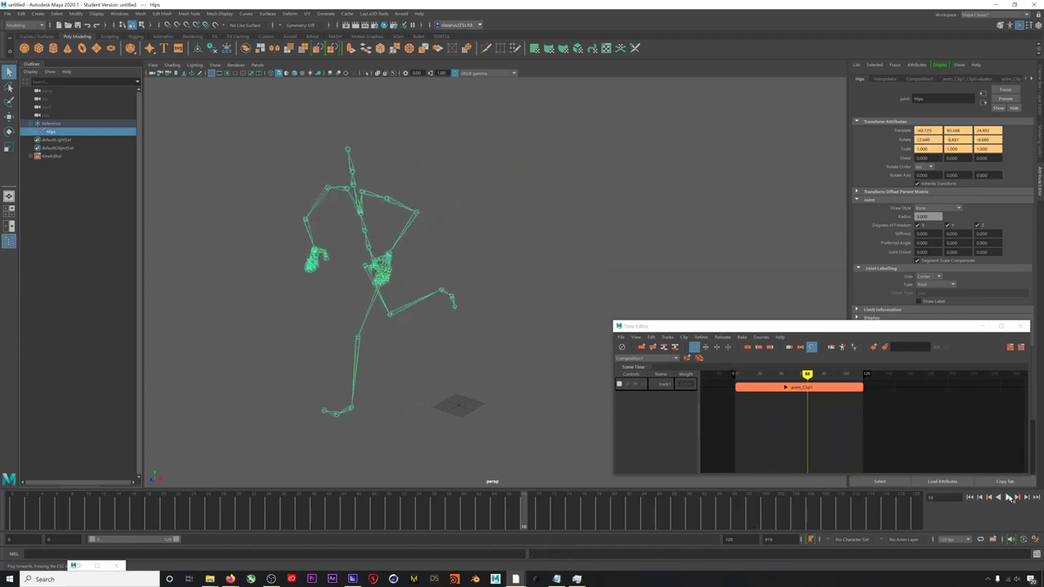
{"action": "left_click", "coordinate": [1009, 498]}
{"action": "left_click", "coordinate": [971, 498]}
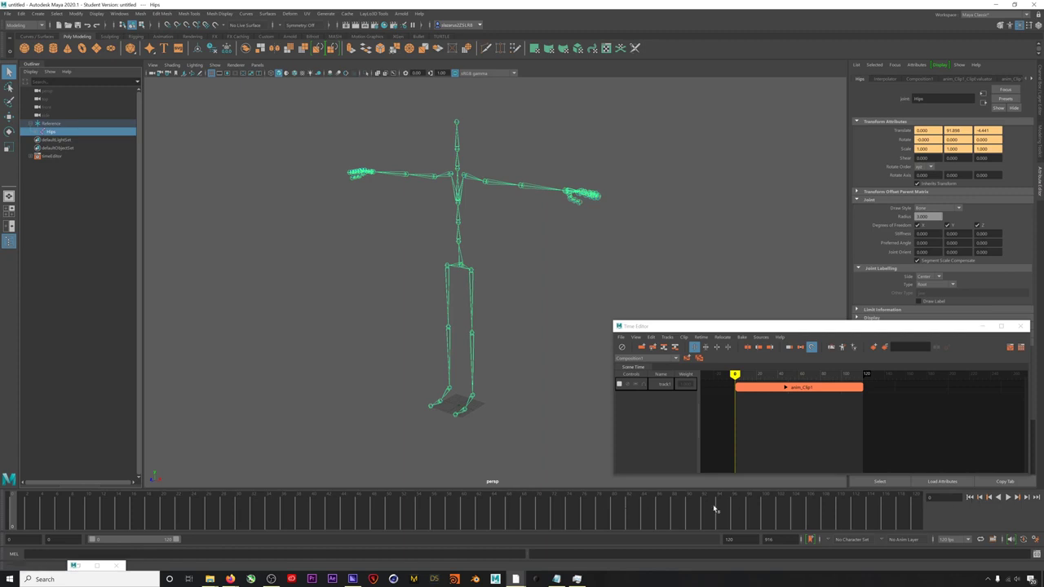
- Download the Slipping on ice motion from the Rokoko Motion Library as an FBX
{"action": "left_click", "coordinate": [85, 567]}
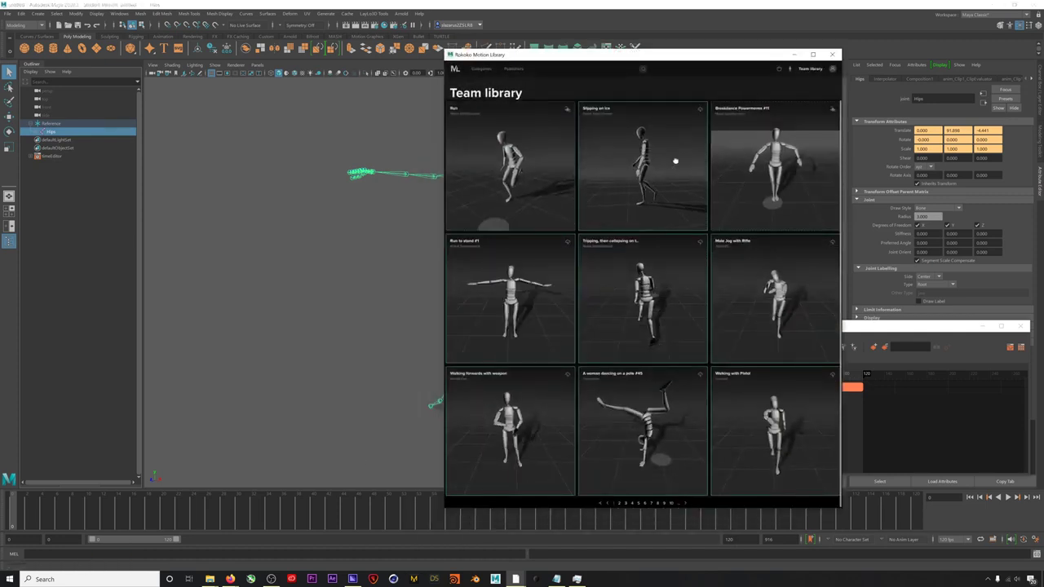
{"action": "left_click", "coordinate": [657, 128]}
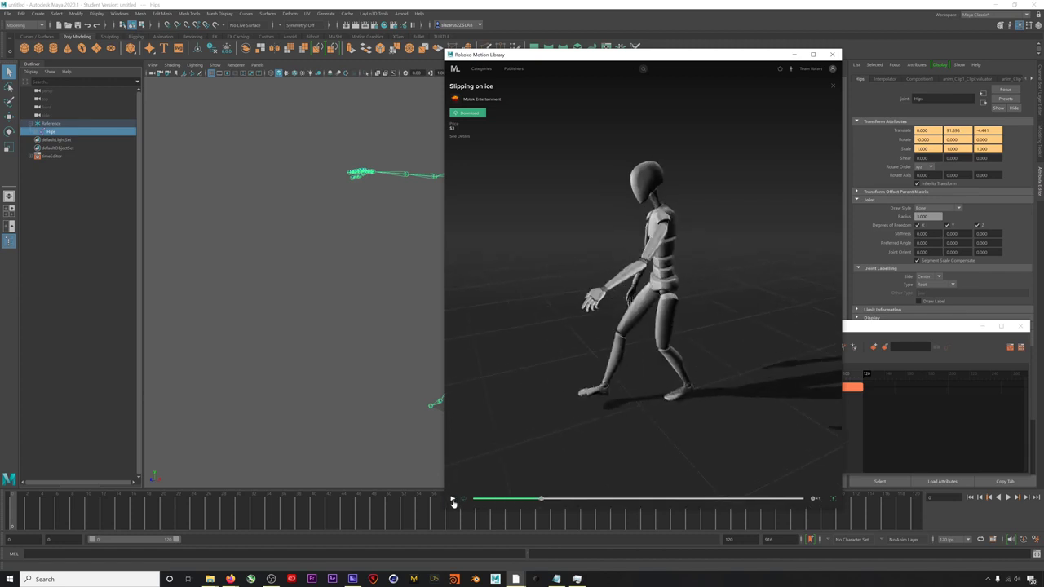
{"action": "left_click", "coordinate": [478, 113]}
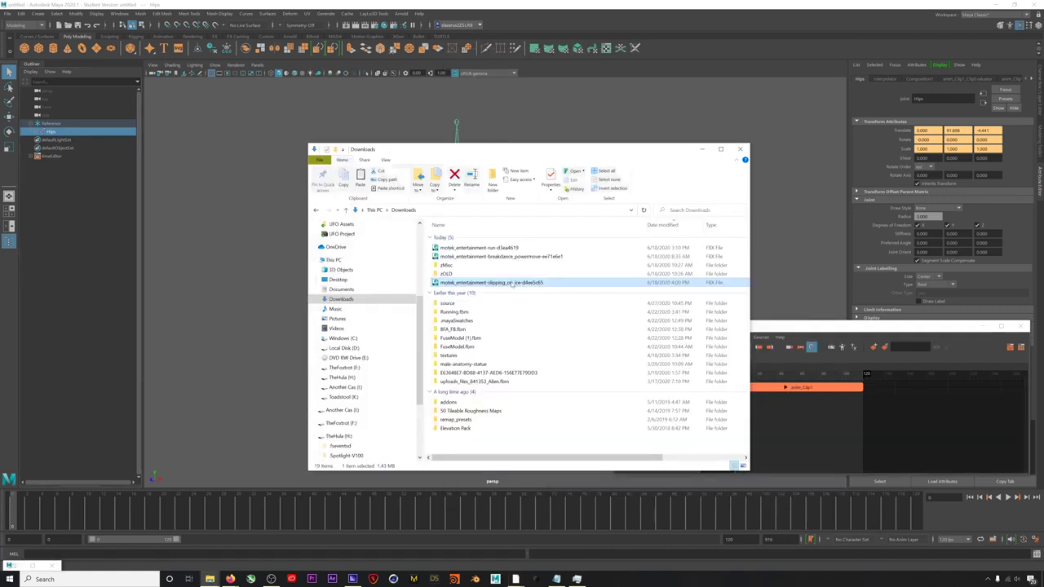
- Drag the slipping_on_ice FBX from Downloads onto the Time Editor as a second clip
{"action": "left_click_drag", "start_coordinate": [495, 284], "coordinate": [815, 426]}
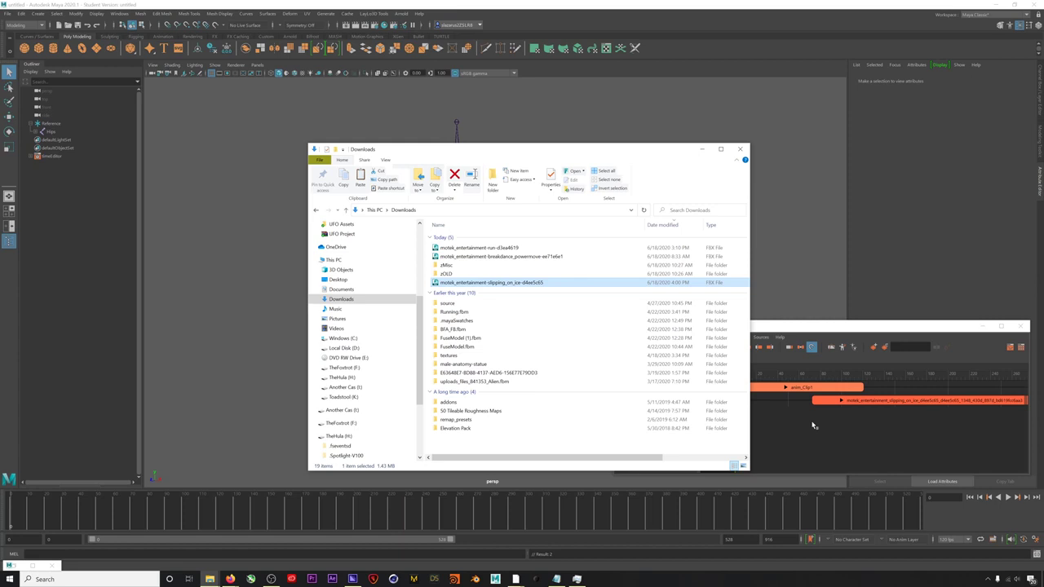
- Move the Slipping on ice clip onto track1 right after anim_Clip1, starting at frame 121, and play it
{"action": "left_click", "coordinate": [701, 150]}
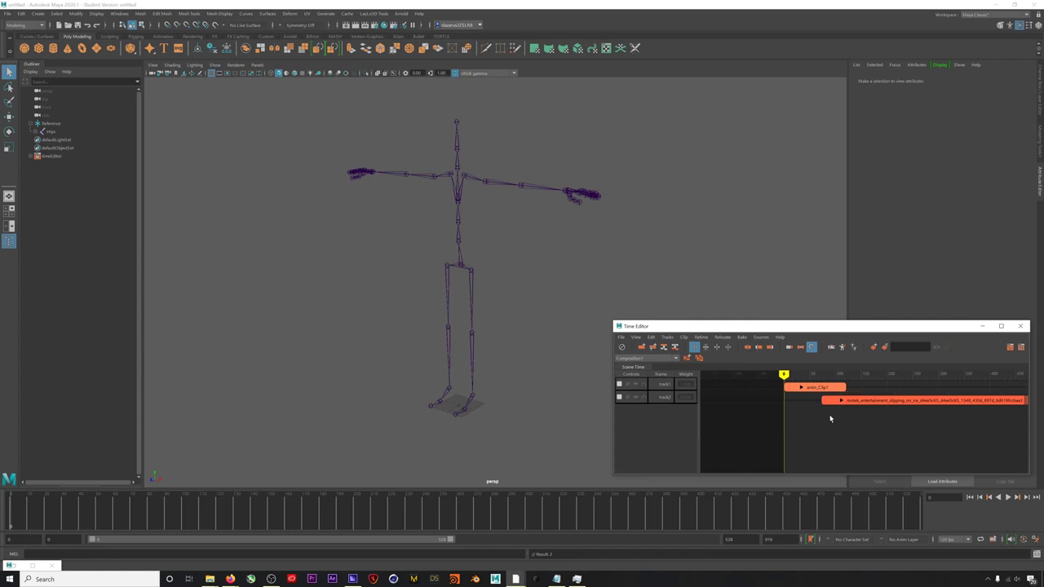
{"action": "mouse_move", "coordinate": [855, 425]}
{"action": "middle_mouse_down", "text": "alt"}
{"action": "mouse_move", "coordinate": [793, 436]}
{"action": "mouse_move", "coordinate": [781, 416]}
{"action": "middle_mouse_up", "text": "alt"}
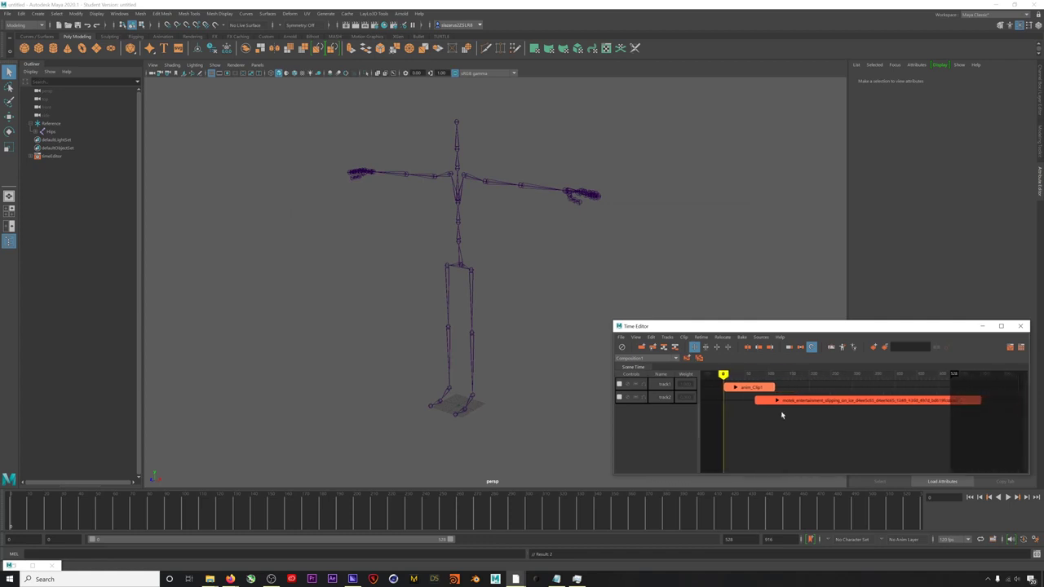
{"action": "left_click_drag", "start_coordinate": [790, 403], "coordinate": [812, 388]}
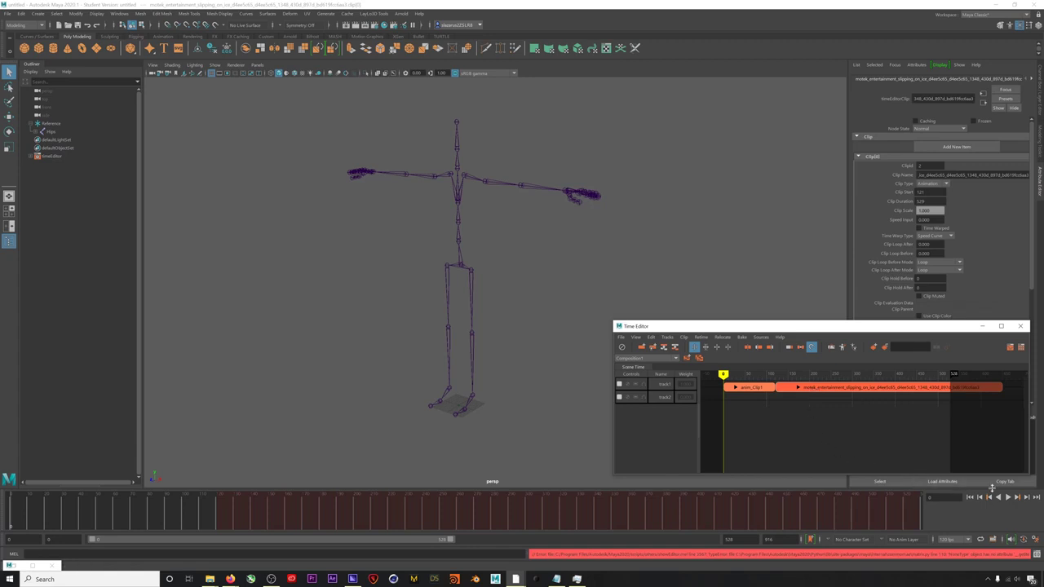
{"action": "left_click", "coordinate": [1010, 498]}
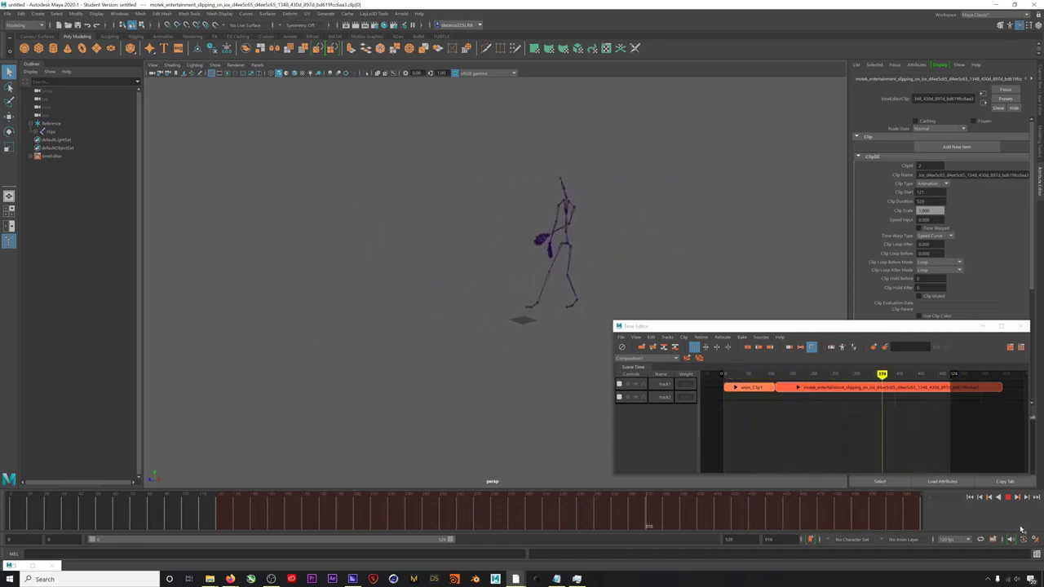
{"action": "left_click", "coordinate": [1009, 497]}
- Scrub the timeline and orbit the view to find a slip cut point near frame 452
{"action": "left_click_drag", "start_coordinate": [723, 515], "coordinate": [148, 519]}
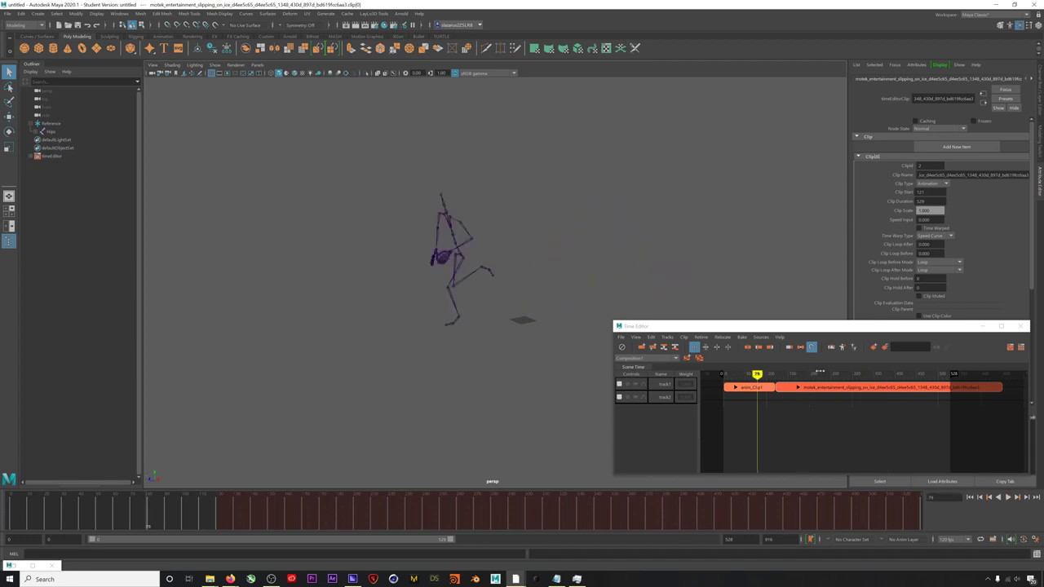
{"action": "left_click_drag", "start_coordinate": [818, 374], "coordinate": [917, 366]}
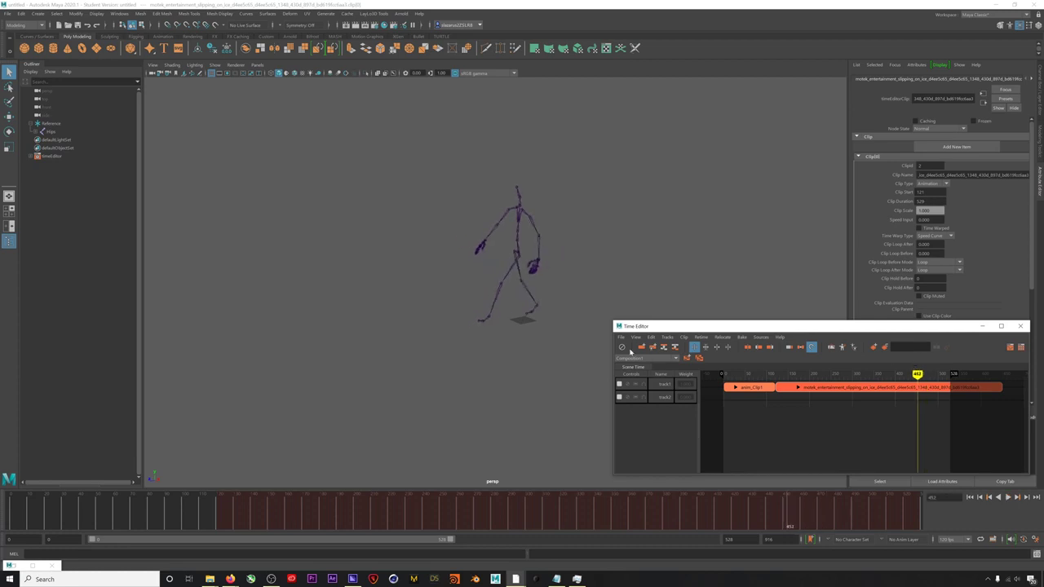
{"action": "left_click_drag", "start_coordinate": [514, 320], "coordinate": [544, 321], "text": "alt"}
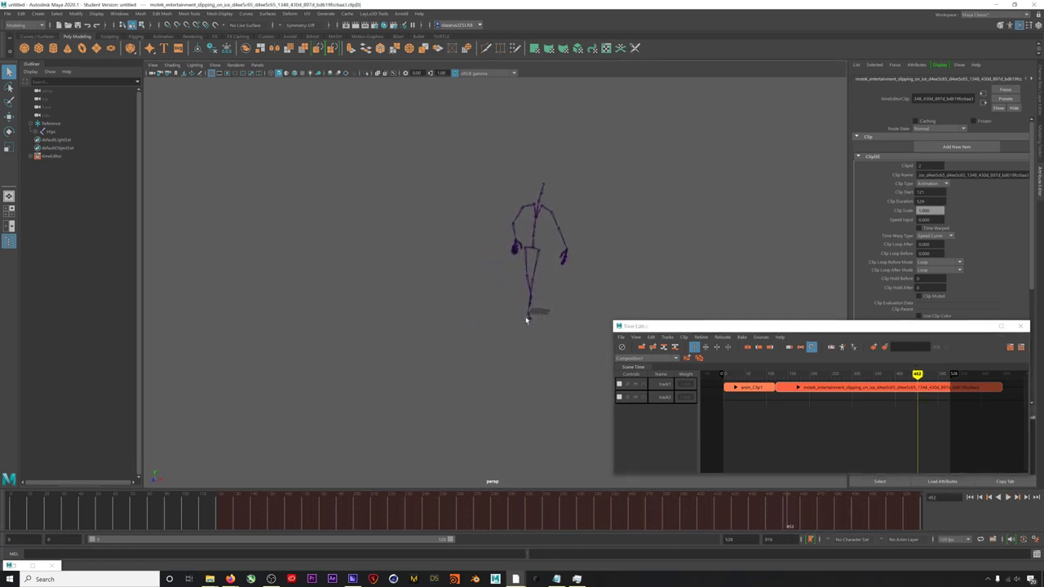
{"action": "mouse_move", "coordinate": [538, 310]}
{"action": "left_mouse_down", "text": "alt"}
{"action": "mouse_move", "coordinate": [545, 318]}
{"action": "mouse_move", "coordinate": [529, 324]}
{"action": "left_mouse_up", "text": "alt"}
{"action": "left_click_drag", "start_coordinate": [917, 374], "coordinate": [757, 387]}
- Split anim_Clip1 at frame 77, delete the later piece, and play the trimmed run
{"action": "right_click", "coordinate": [756, 387]}
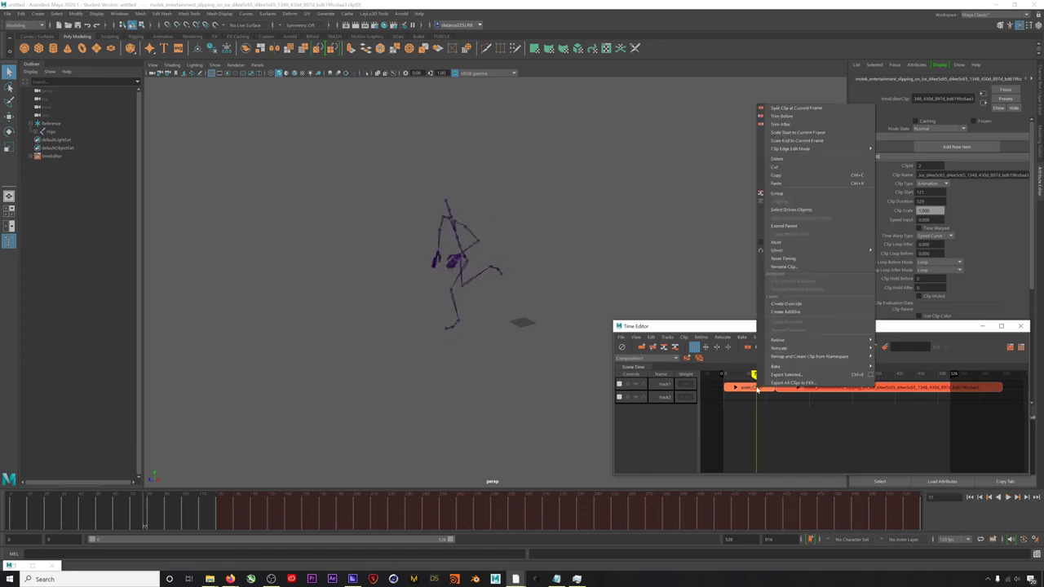
{"action": "left_click", "coordinate": [787, 109]}
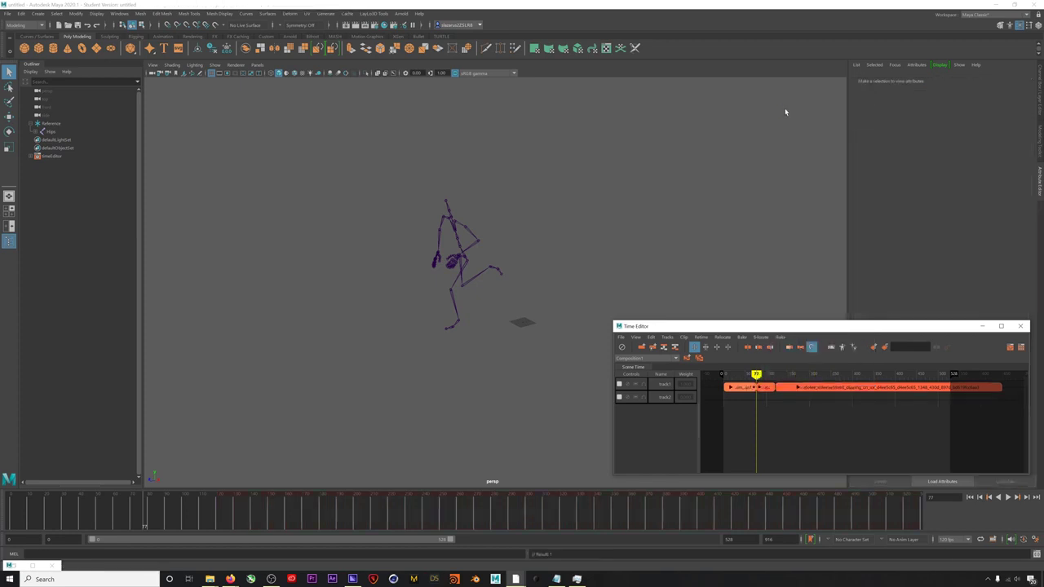
{"action": "left_click", "coordinate": [765, 390]}
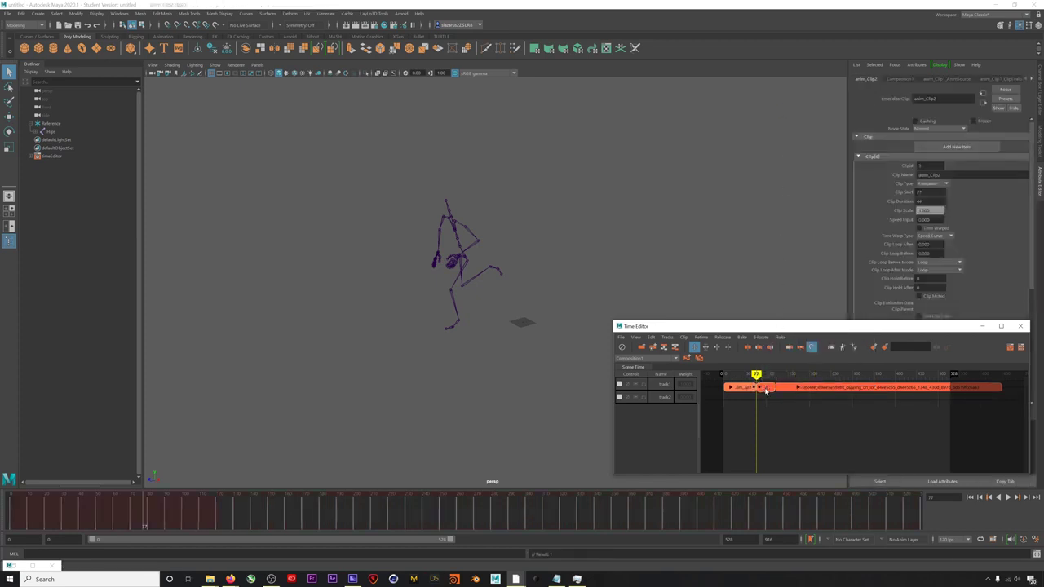
{"action": "key", "text": "Delete"}
{"action": "key", "text": "alt+v"}
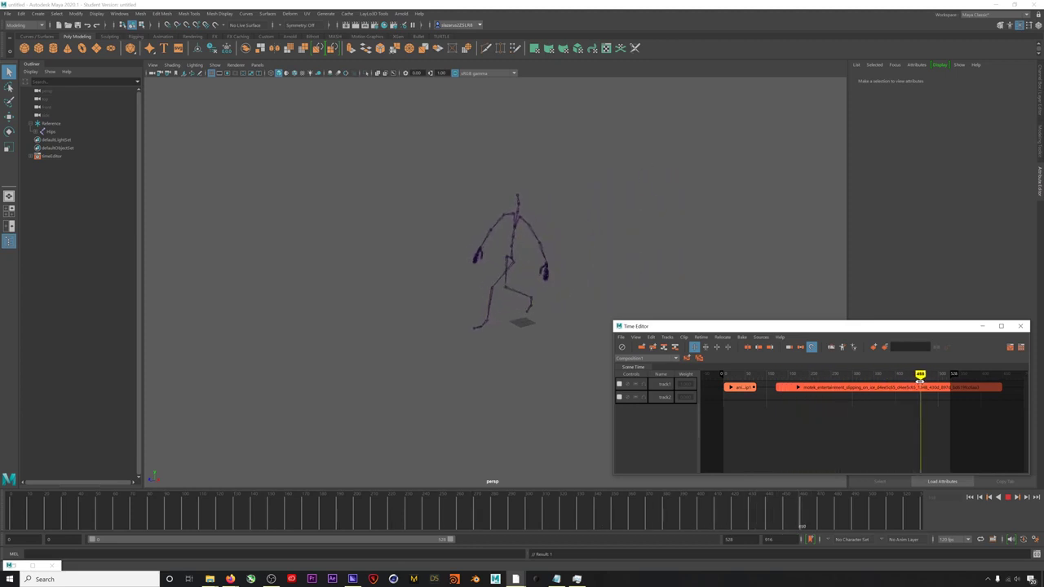
{"action": "key", "text": "alt+v"}
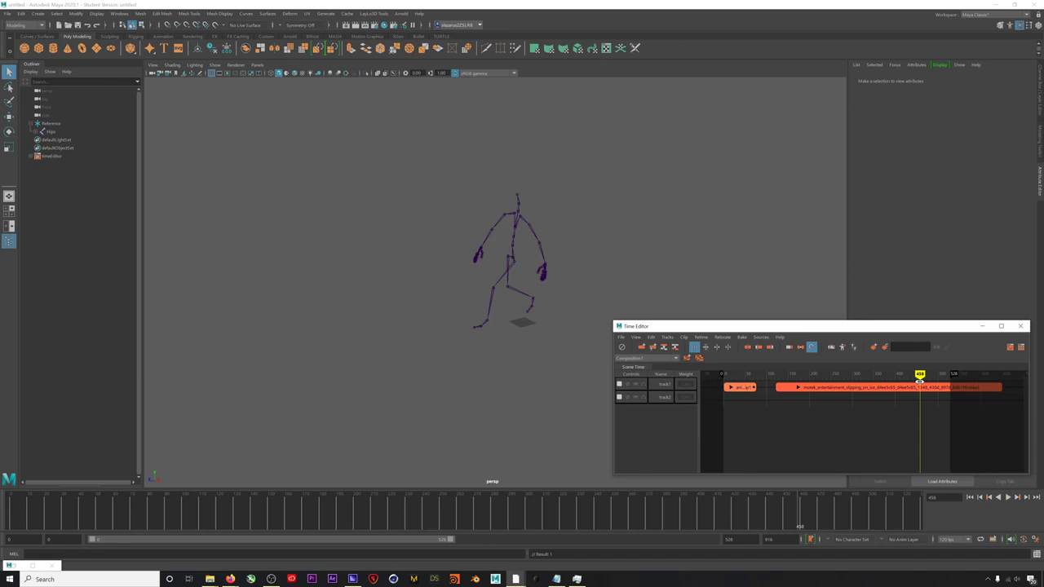
- Split the Slipping on ice clip at frame 458 and delete its earlier part
{"action": "right_click", "coordinate": [922, 391]}
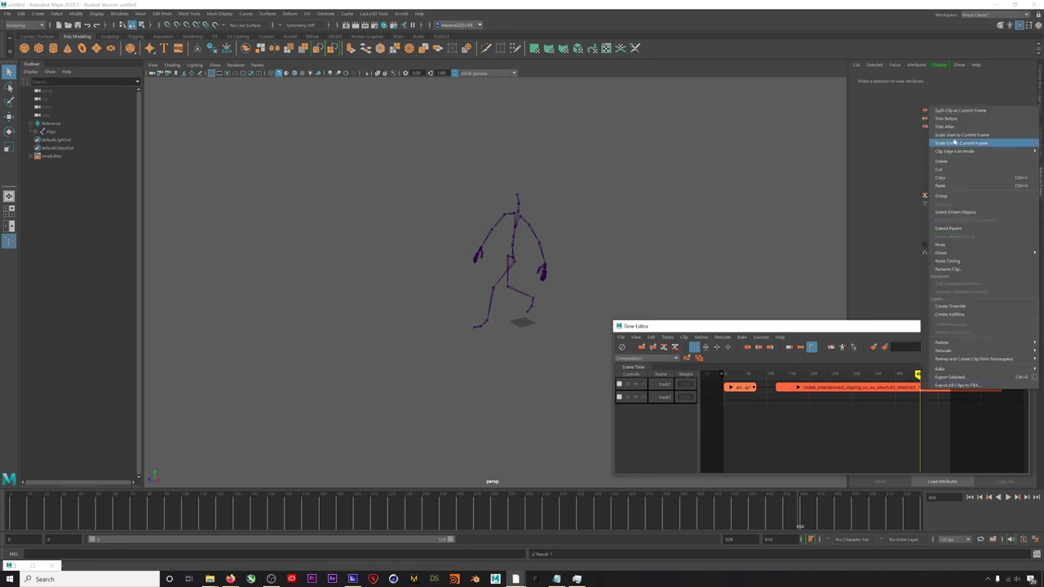
{"action": "left_click", "coordinate": [952, 111]}
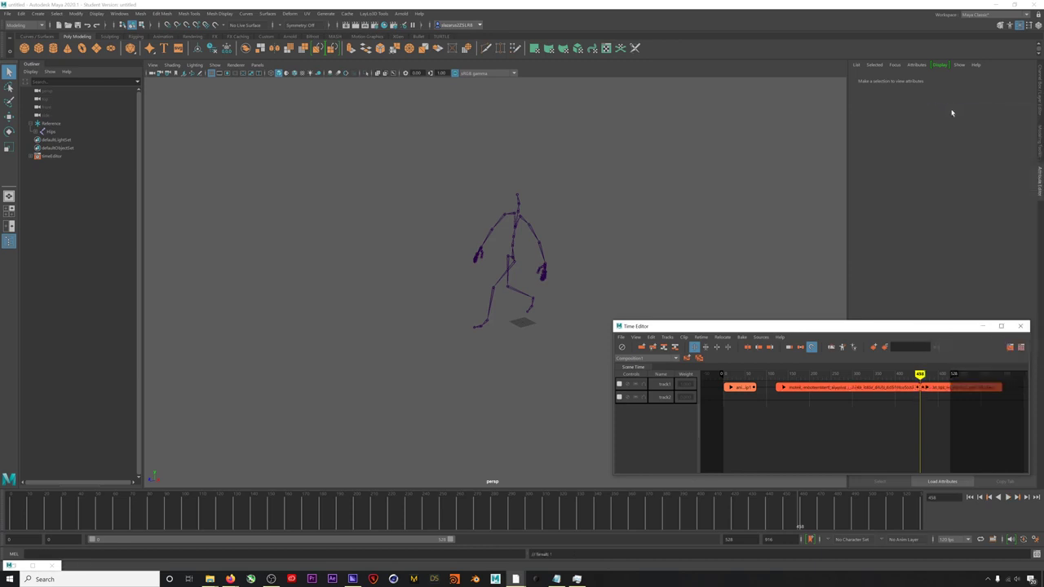
{"action": "left_click", "coordinate": [887, 385]}
{"action": "key", "text": "Delete"}
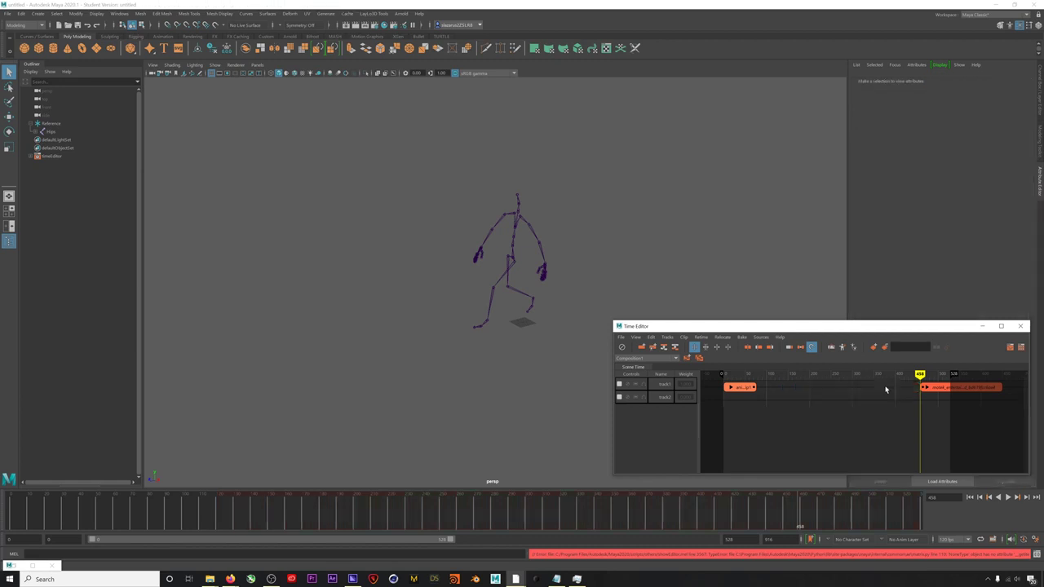
- Slide the remaining slipping tail back to start at frame 77, right after the run, and play it
{"action": "left_click_drag", "start_coordinate": [949, 393], "coordinate": [785, 389]}
{"action": "left_click", "coordinate": [971, 497]}
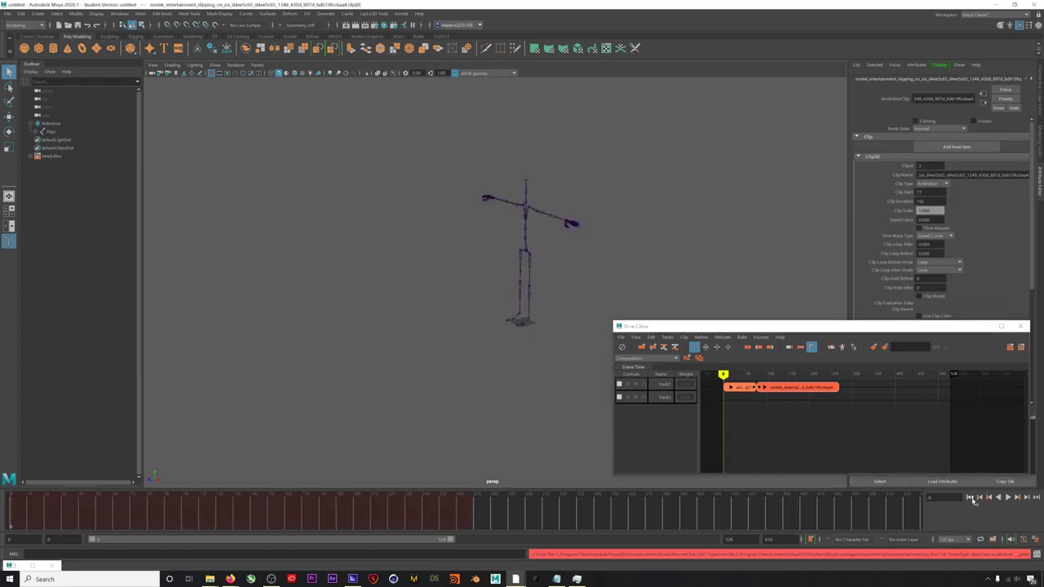
{"action": "left_click", "coordinate": [1011, 498]}
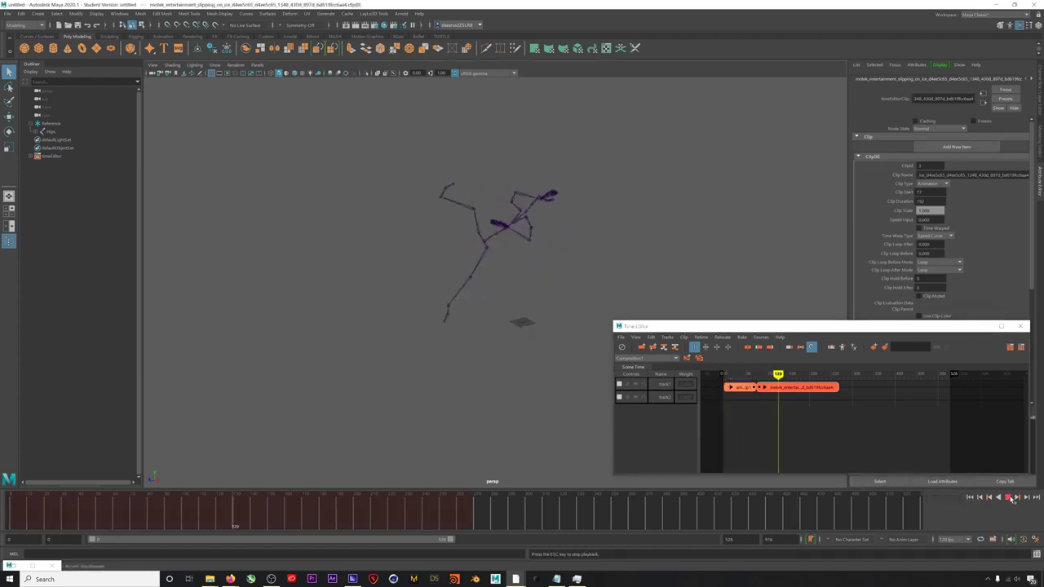
{"action": "left_click", "coordinate": [1012, 499]}
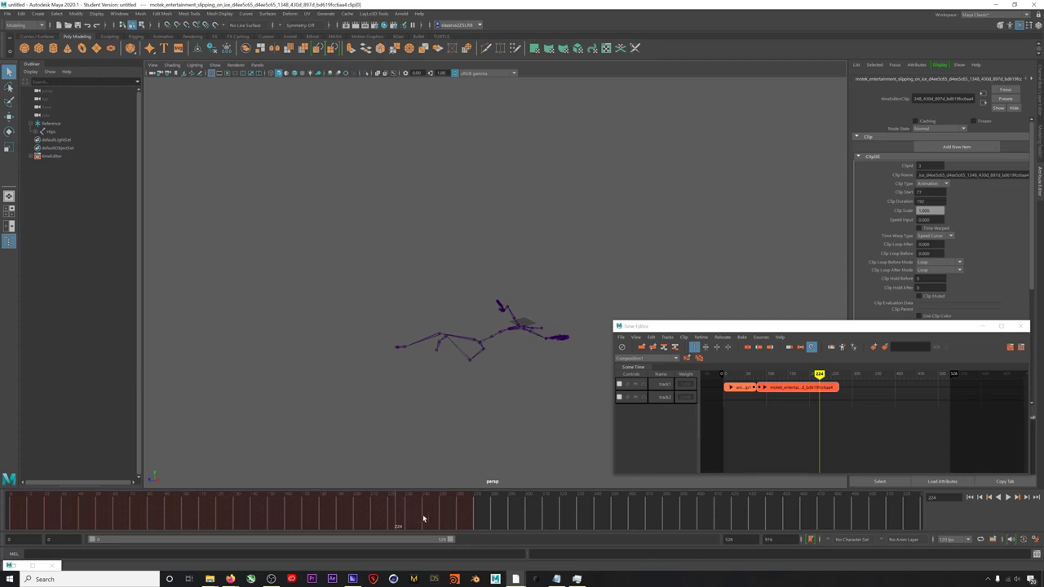
{"action": "left_click_drag", "start_coordinate": [460, 519], "coordinate": [111, 528]}
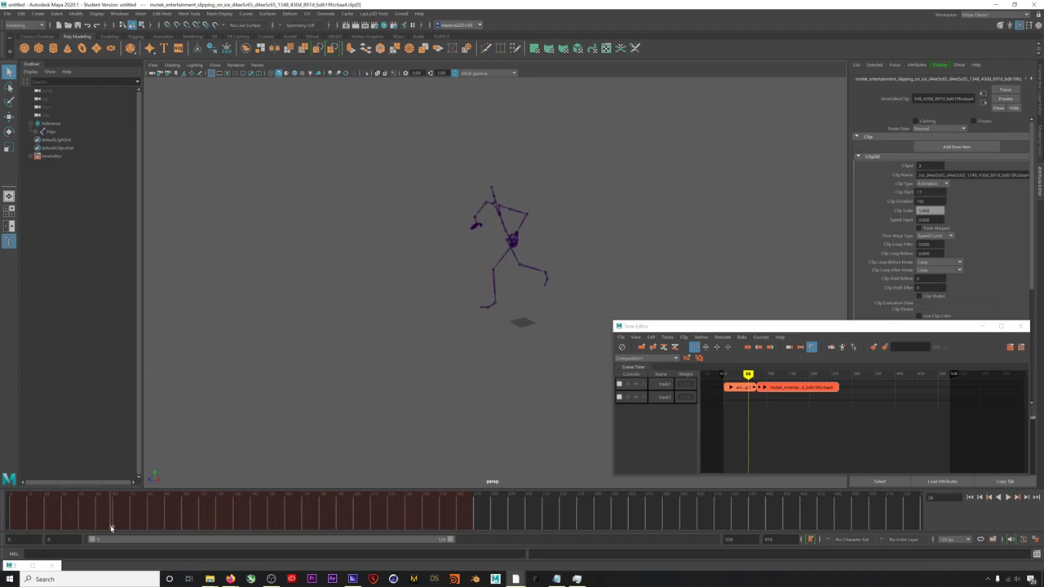
{"action": "right_click", "coordinate": [737, 388]}
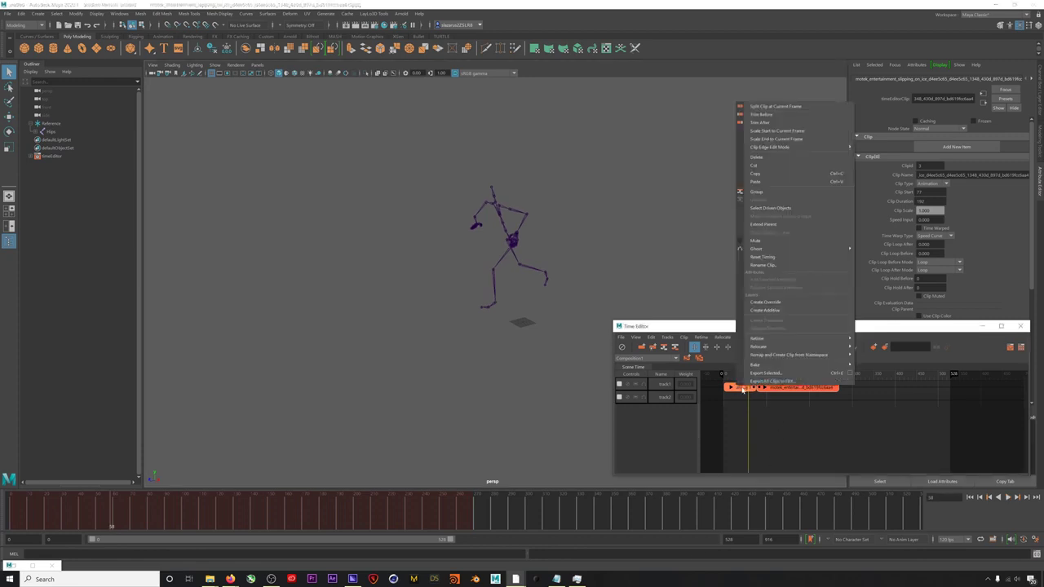
- Open Match Relocators on the slipping clip and load LeftFoot as the matching object
{"action": "mouse_move", "coordinate": [775, 352]}
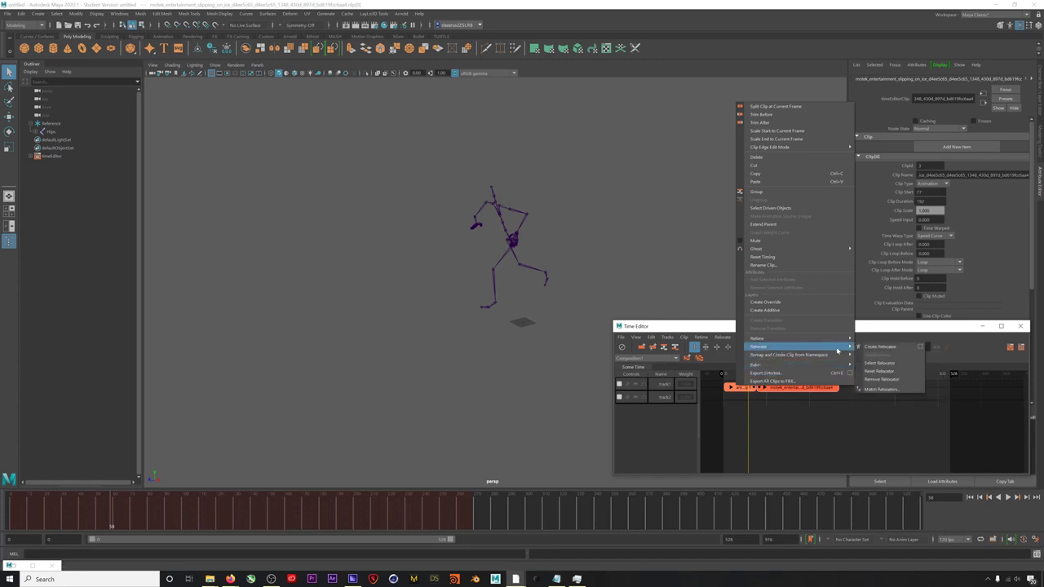
{"action": "left_click", "coordinate": [883, 389]}
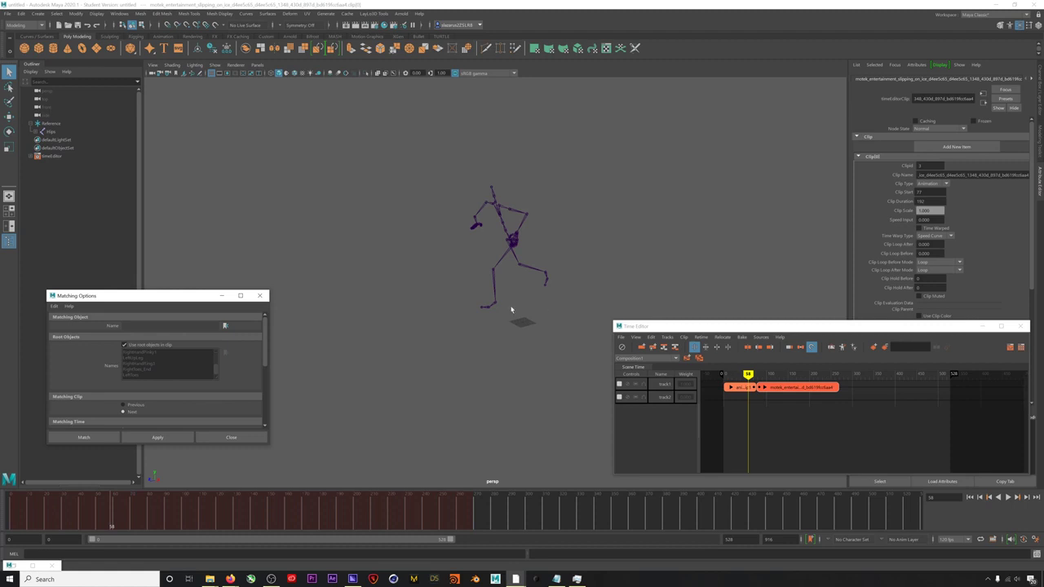
{"action": "scroll", "coordinate": [678, 286], "scroll_direction": "up", "scroll_amount": 3}
{"action": "scroll", "coordinate": [678, 285], "scroll_direction": "up", "scroll_amount": 2}
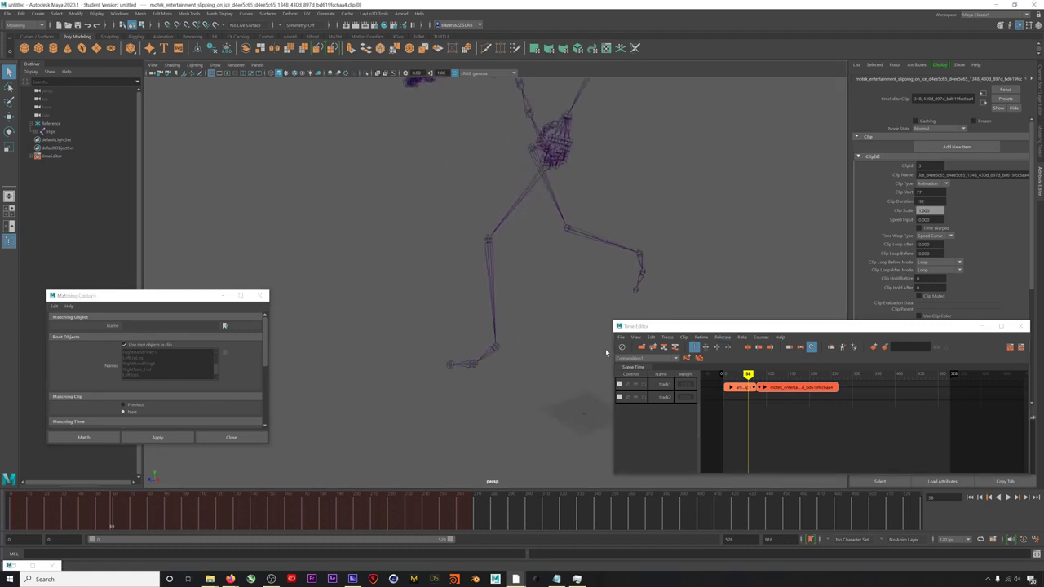
{"action": "left_click", "coordinate": [490, 354]}
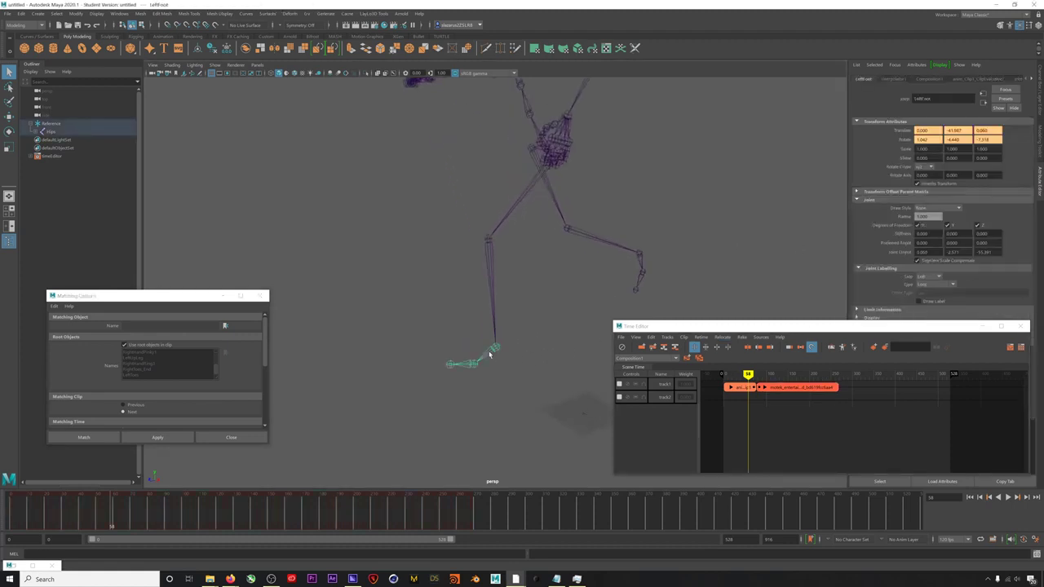
{"action": "left_click", "coordinate": [226, 326]}
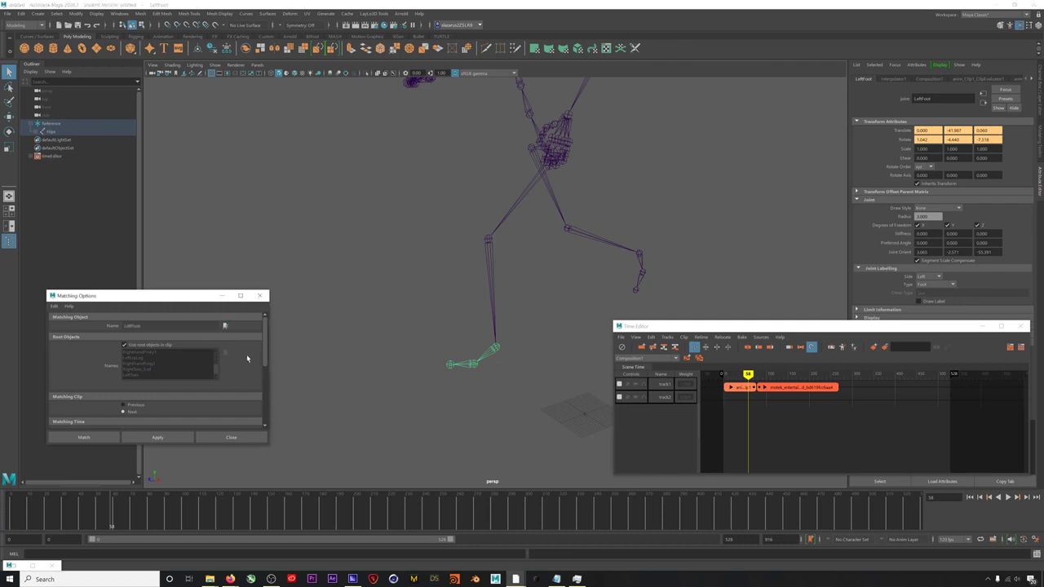
- Match the clips at the end of the first clip and play to check the alignment
{"action": "scroll", "coordinate": [247, 358], "scroll_direction": "down", "scroll_amount": 3}
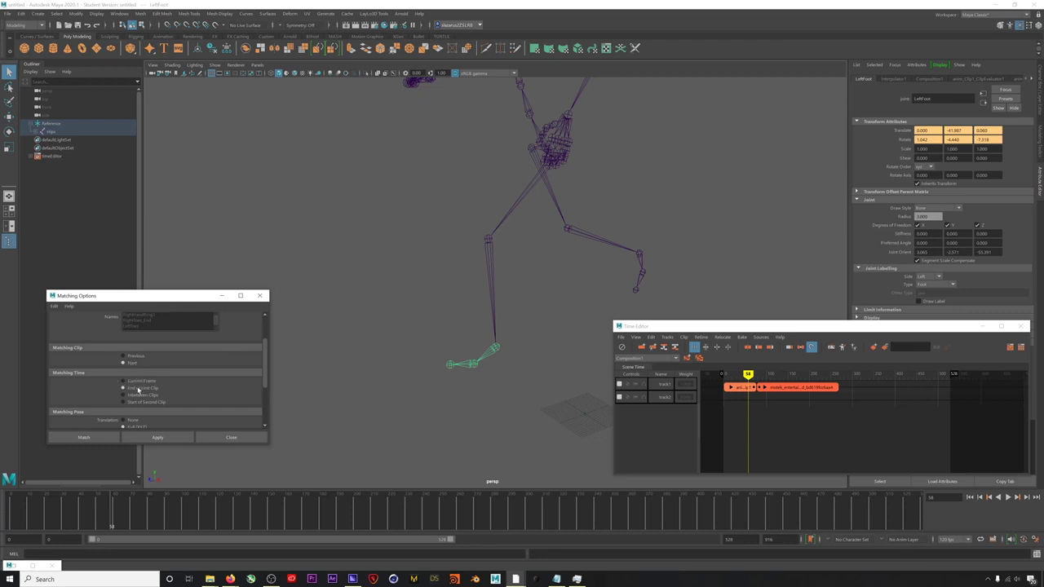
{"action": "scroll", "coordinate": [232, 389], "scroll_direction": "down", "scroll_amount": 2}
{"action": "scroll", "coordinate": [232, 389], "scroll_direction": "down", "scroll_amount": 1}
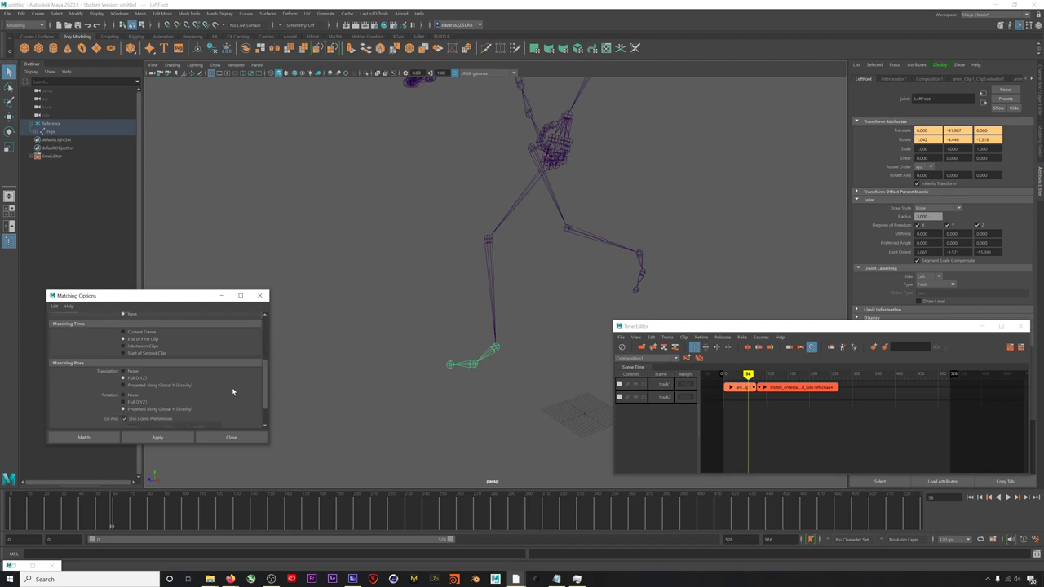
{"action": "left_click", "coordinate": [83, 438]}
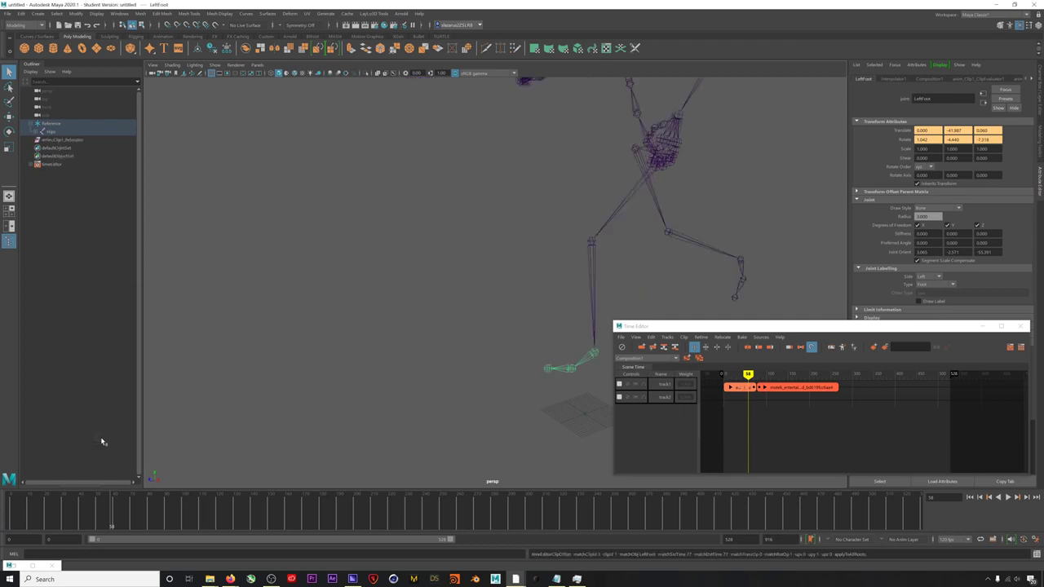
{"action": "scroll", "coordinate": [543, 362], "scroll_direction": "down", "scroll_amount": 5}
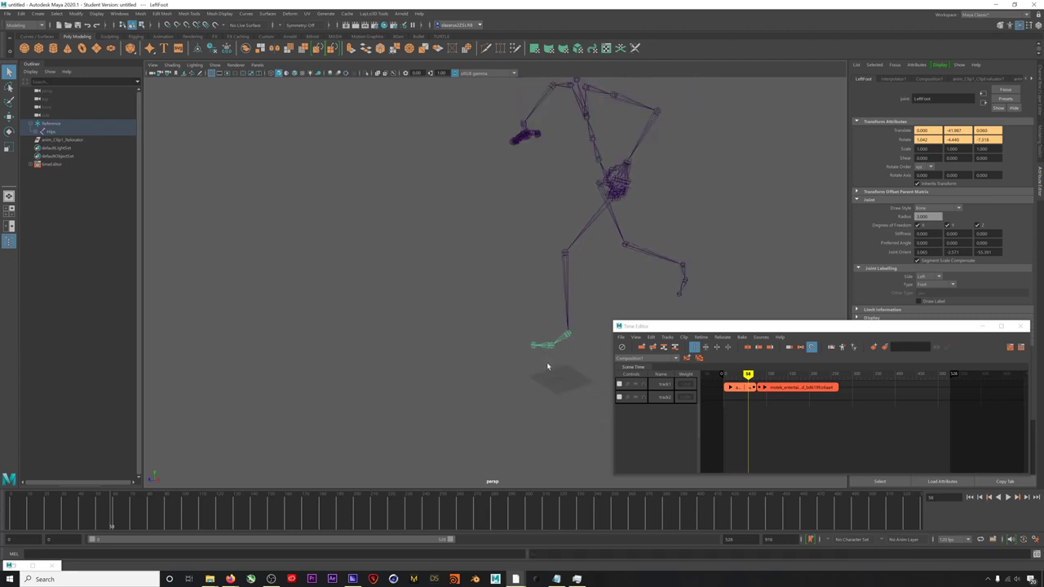
{"action": "scroll", "coordinate": [547, 366], "scroll_direction": "down", "scroll_amount": 3}
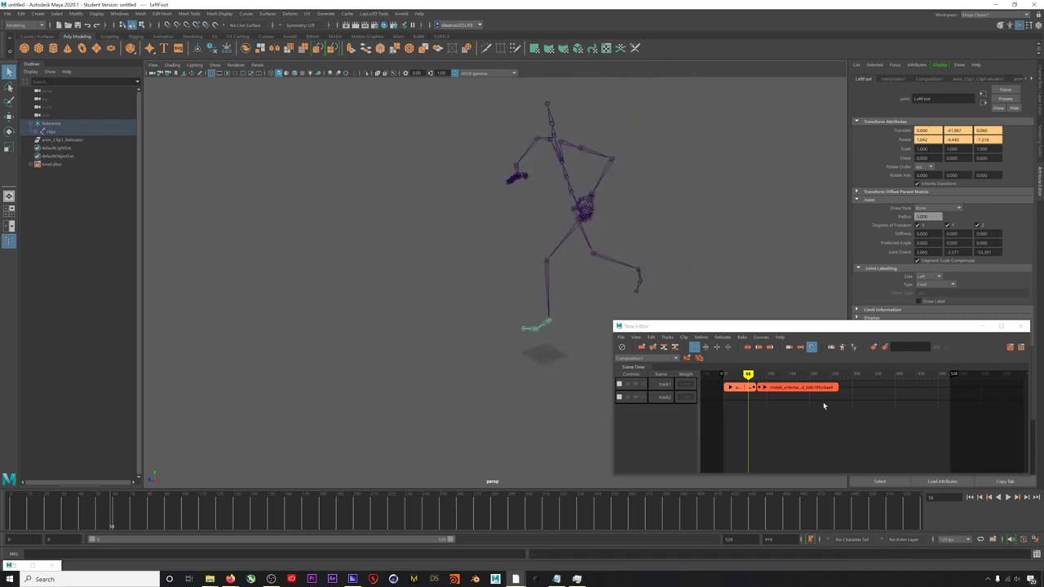
{"action": "key", "text": "alt+v"}
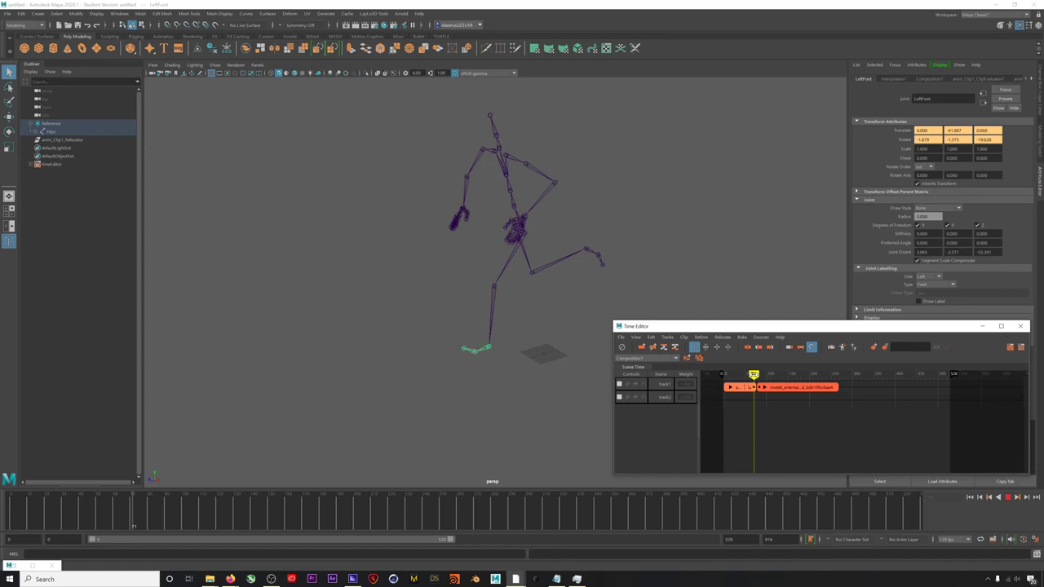
- Shift the slipping clip to start at frame 60 and replay the run-into-slip sequence
{"action": "left_click", "coordinate": [749, 374]}
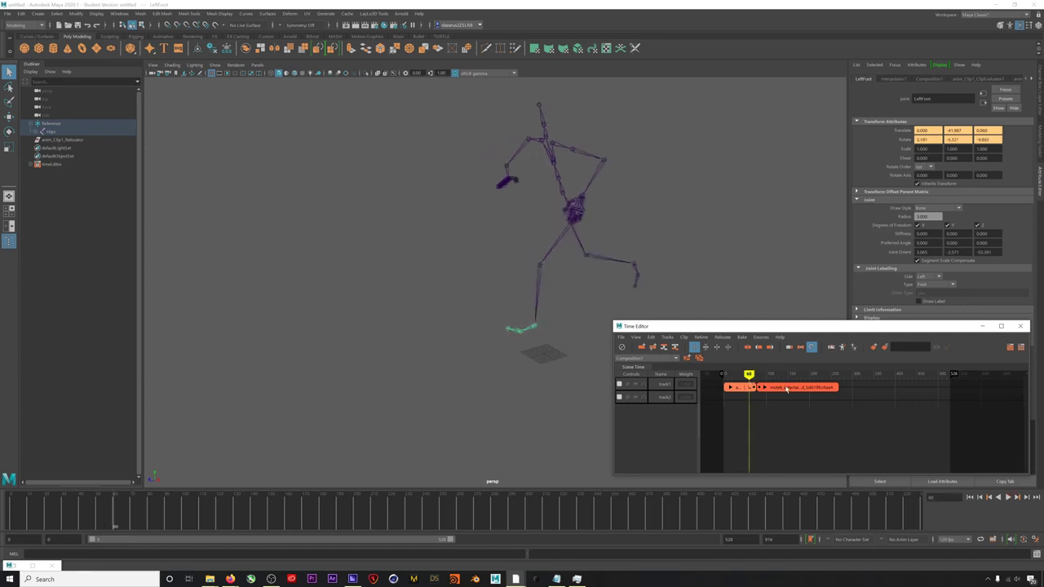
{"action": "left_click_drag", "start_coordinate": [786, 390], "coordinate": [762, 384]}
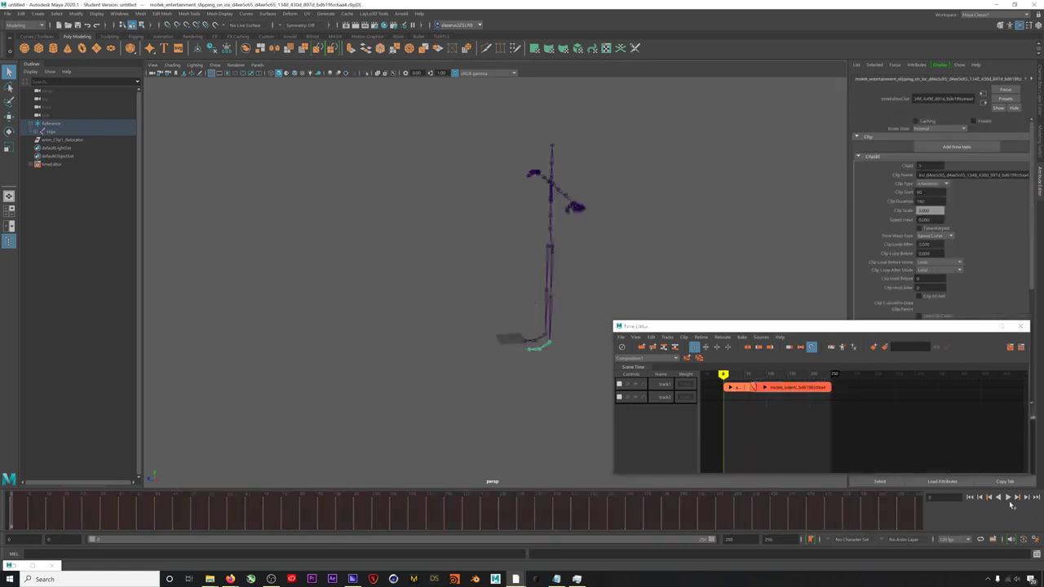
{"action": "left_click", "coordinate": [1009, 497]}
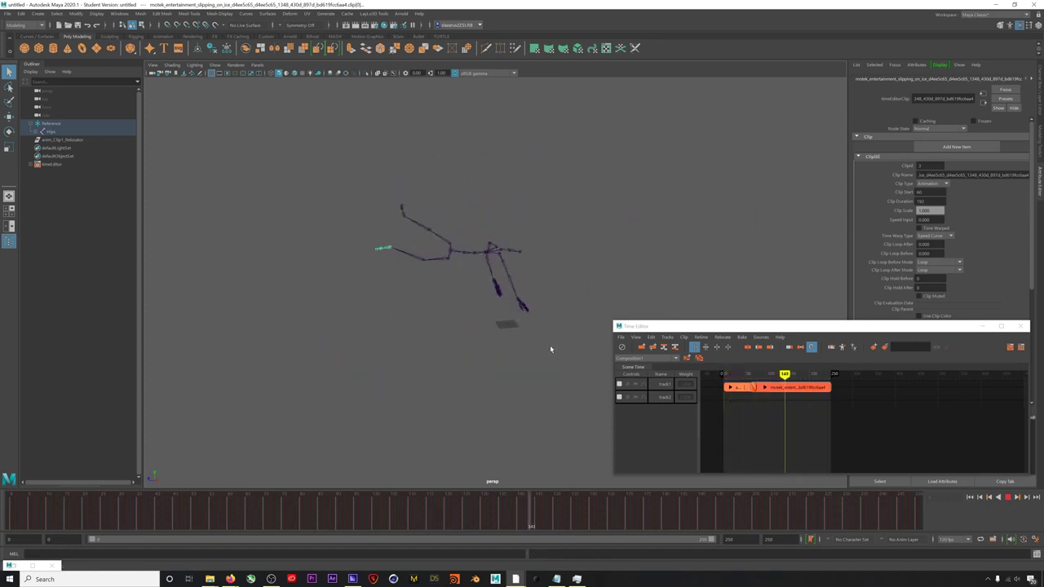
- Stop playback and import the rigged robot FBX by dragging it from File Explorer into the viewport
{"action": "left_click", "coordinate": [445, 325]}
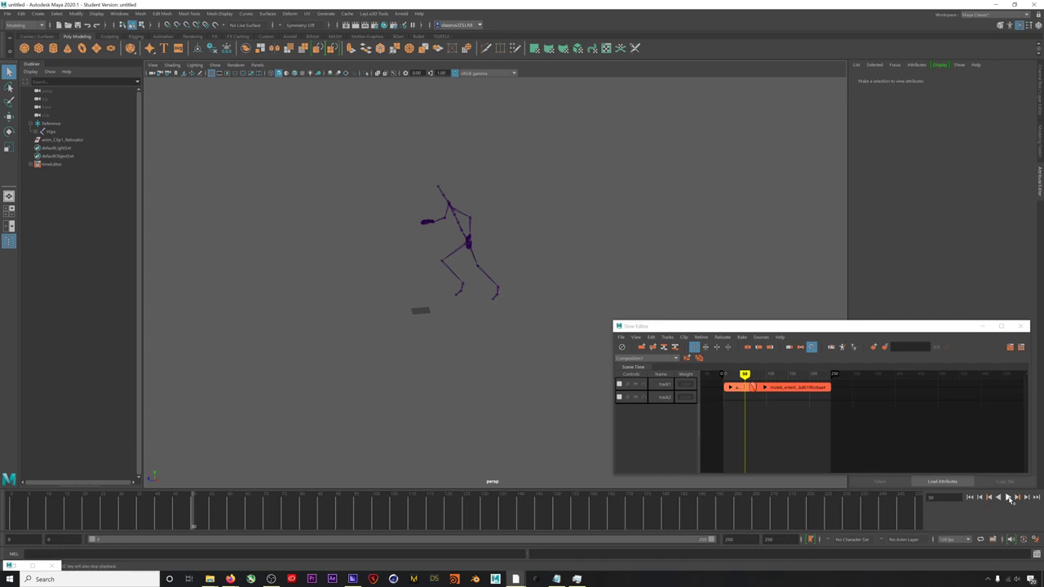
{"action": "left_click", "coordinate": [1010, 497]}
{"action": "left_click", "coordinate": [209, 580]}
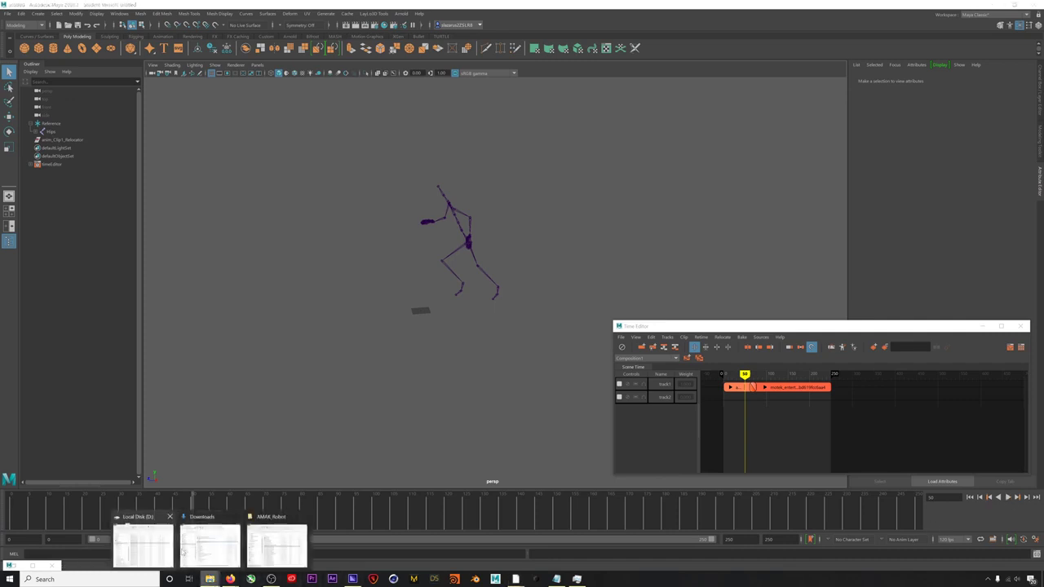
{"action": "key", "text": "Escape"}
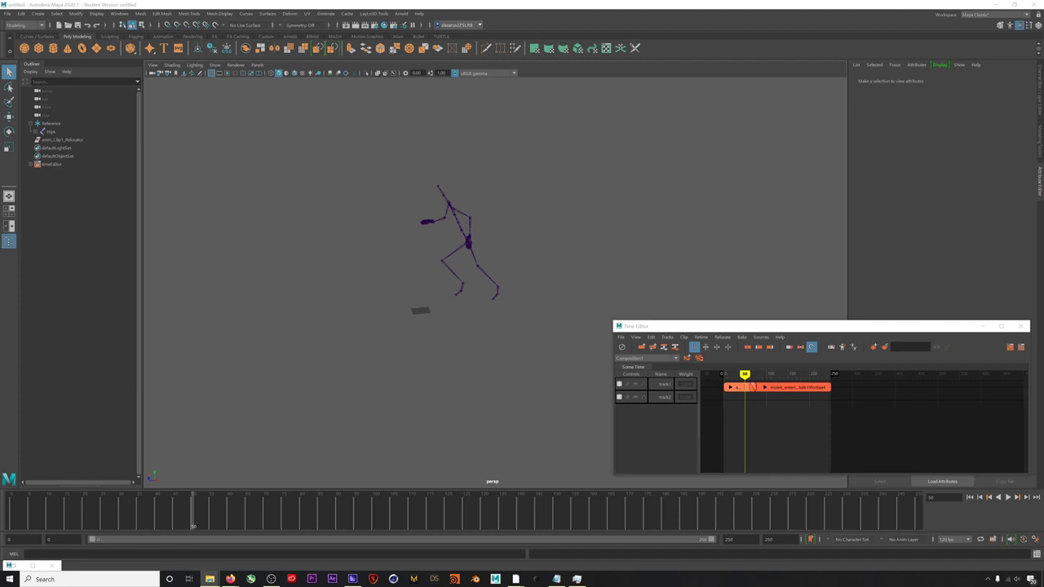
{"action": "left_click_drag", "start_coordinate": [1042, 300], "coordinate": [530, 245]}
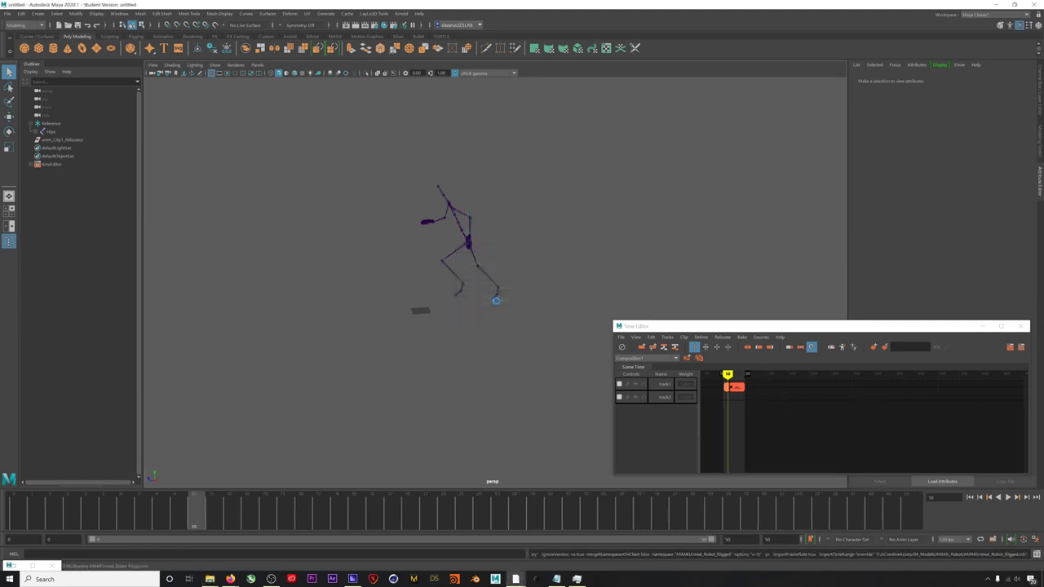
- In HumanIK, set the robot as the character driven by the mocap Character source, and play it
{"action": "left_click", "coordinate": [1010, 26]}
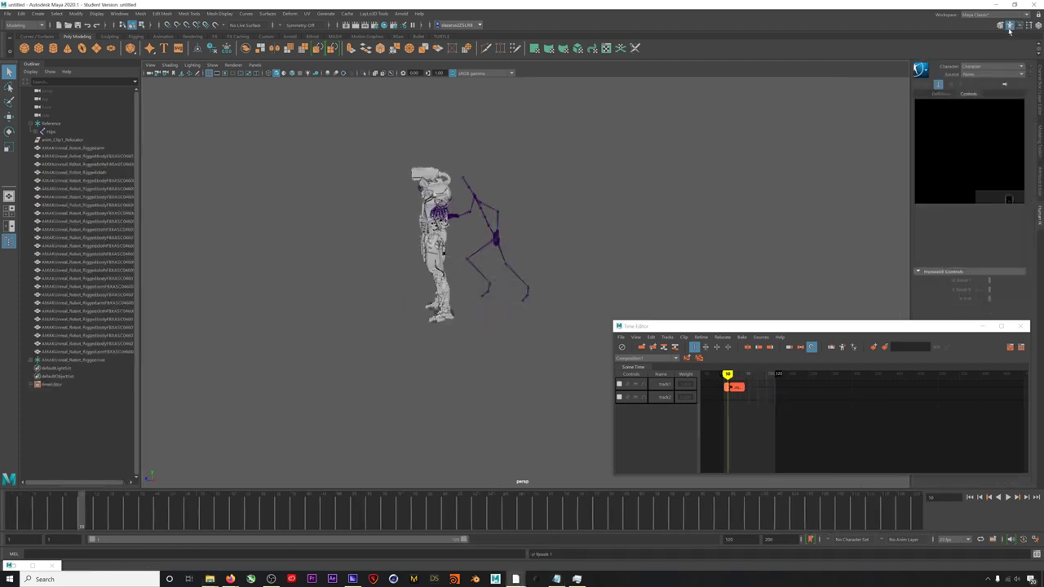
{"action": "left_click", "coordinate": [995, 67]}
{"action": "left_click", "coordinate": [987, 76]}
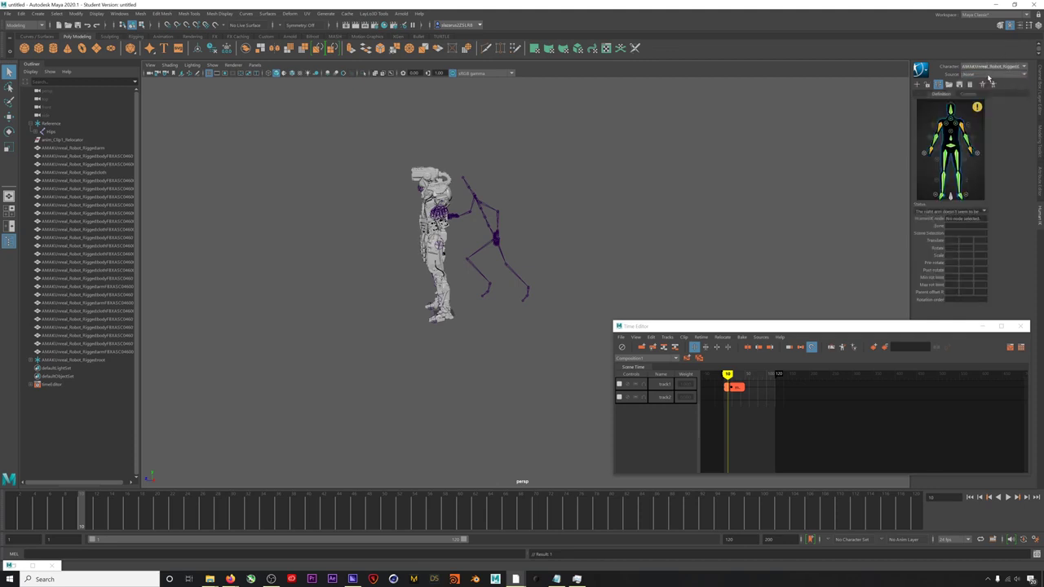
{"action": "left_click", "coordinate": [991, 74]}
{"action": "left_click", "coordinate": [980, 91]}
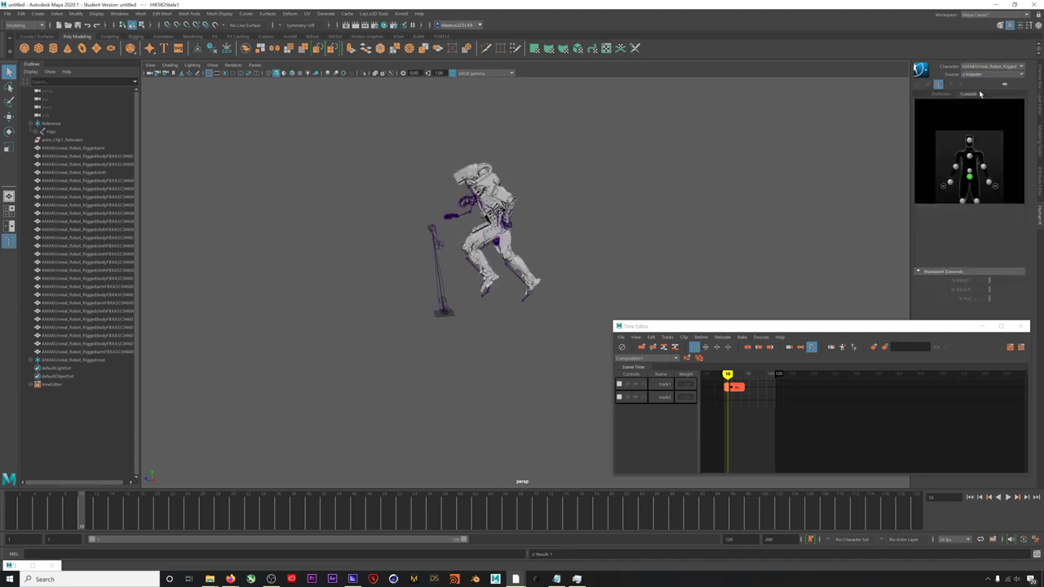
{"action": "left_click", "coordinate": [1007, 497]}
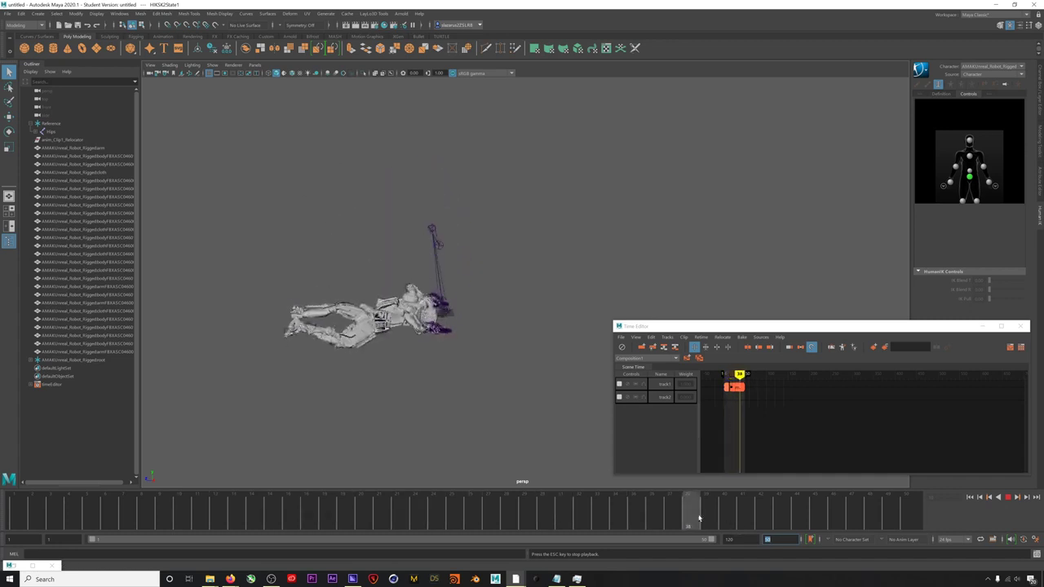
{"action": "left_click", "coordinate": [69, 361]}
- Hide the robot's skeleton and the mocap Reference skeleton with Ctrl+H
{"action": "key", "text": "ctrl+h"}
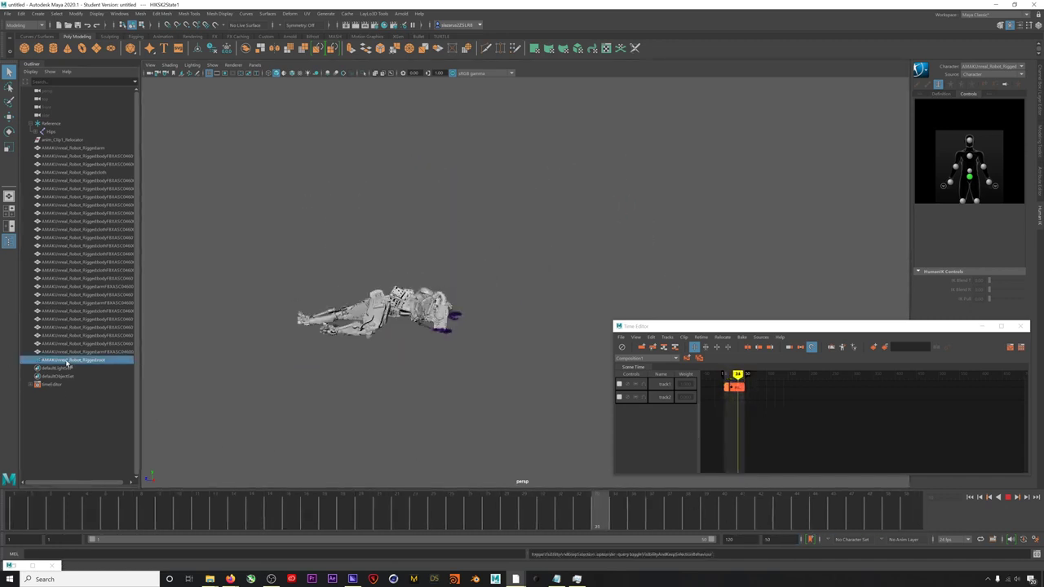
{"action": "key", "text": "Escape"}
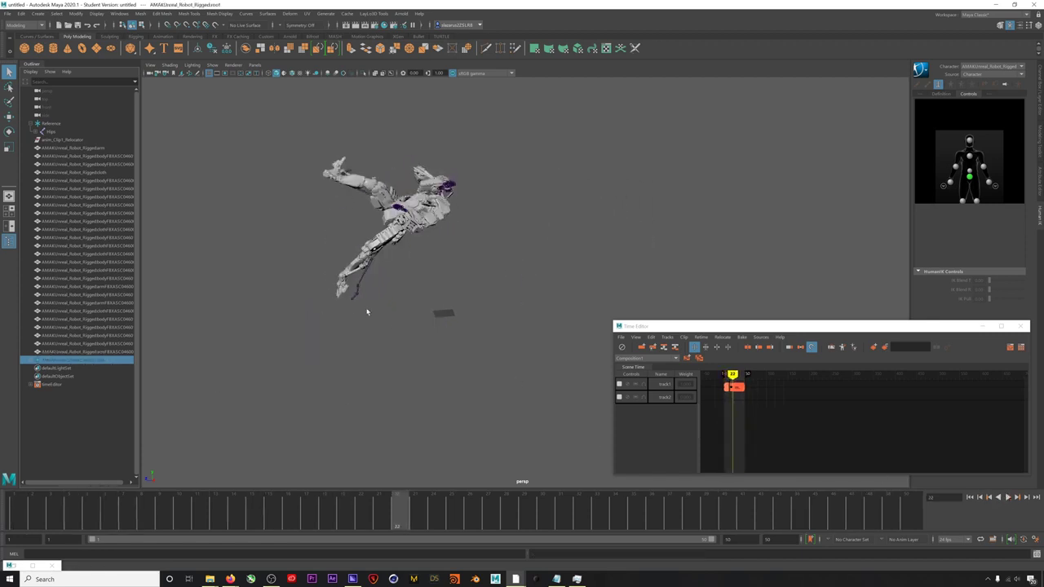
{"action": "left_click", "coordinate": [64, 132]}
{"action": "left_click", "coordinate": [63, 124]}
{"action": "key", "text": "ctrl+h"}
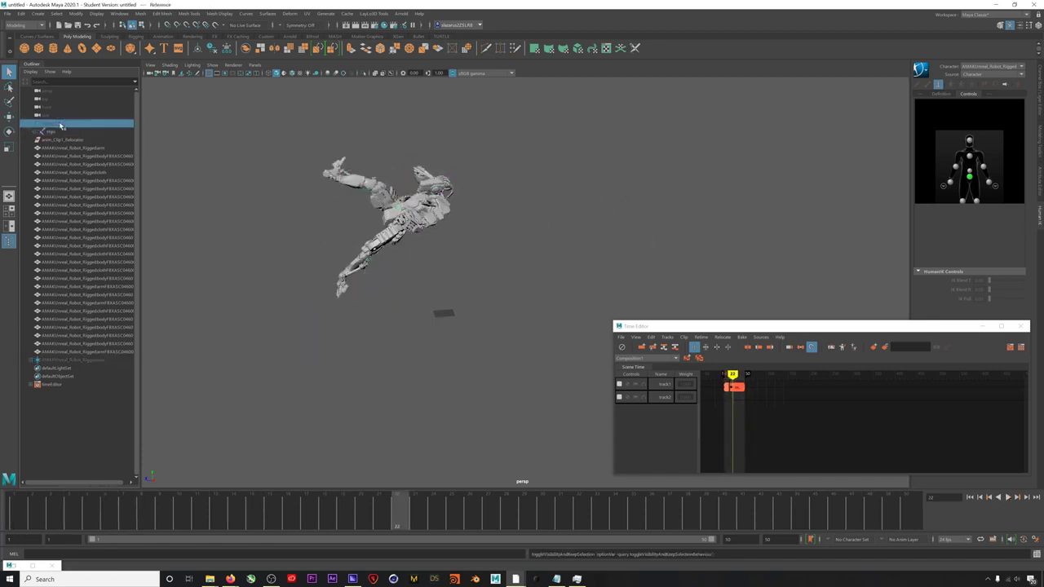
- Switch to textured display (6), orbit around the robot, and play the animation
{"action": "left_click", "coordinate": [435, 238]}
{"action": "key", "text": "6"}
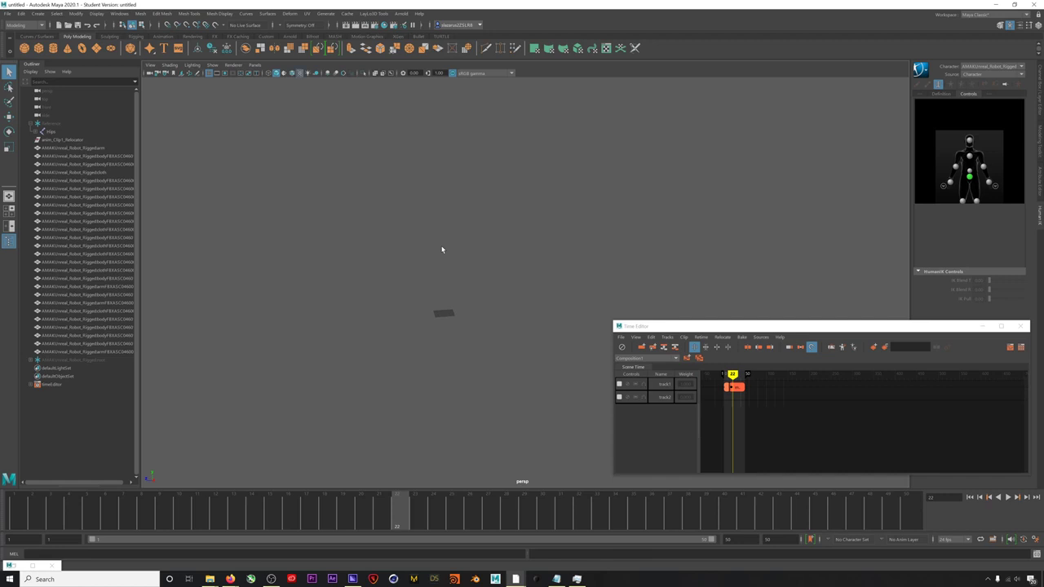
{"action": "left_click_drag", "start_coordinate": [422, 221], "coordinate": [538, 286], "text": "alt"}
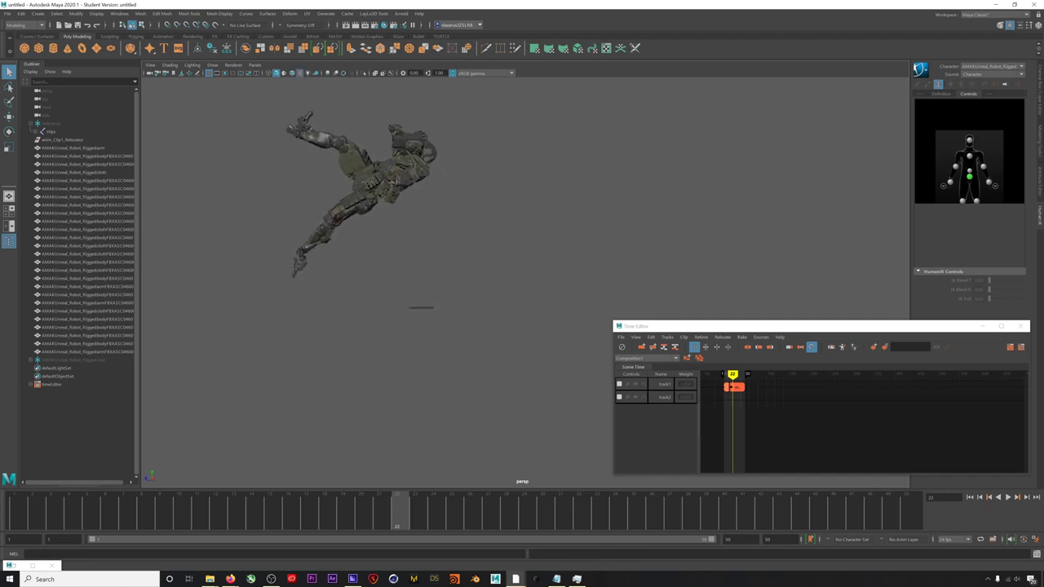
{"action": "left_click", "coordinate": [1008, 498]}
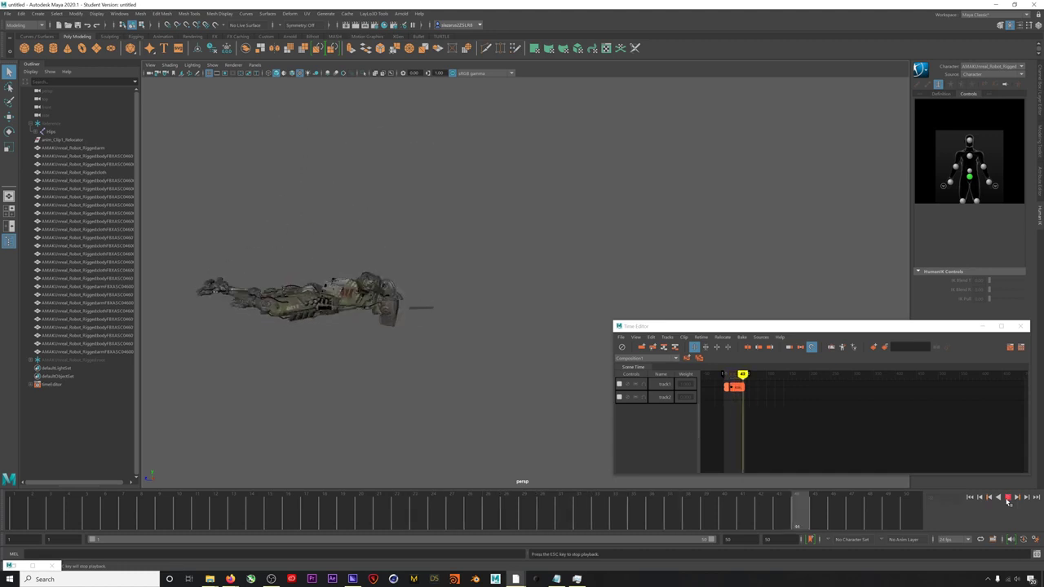